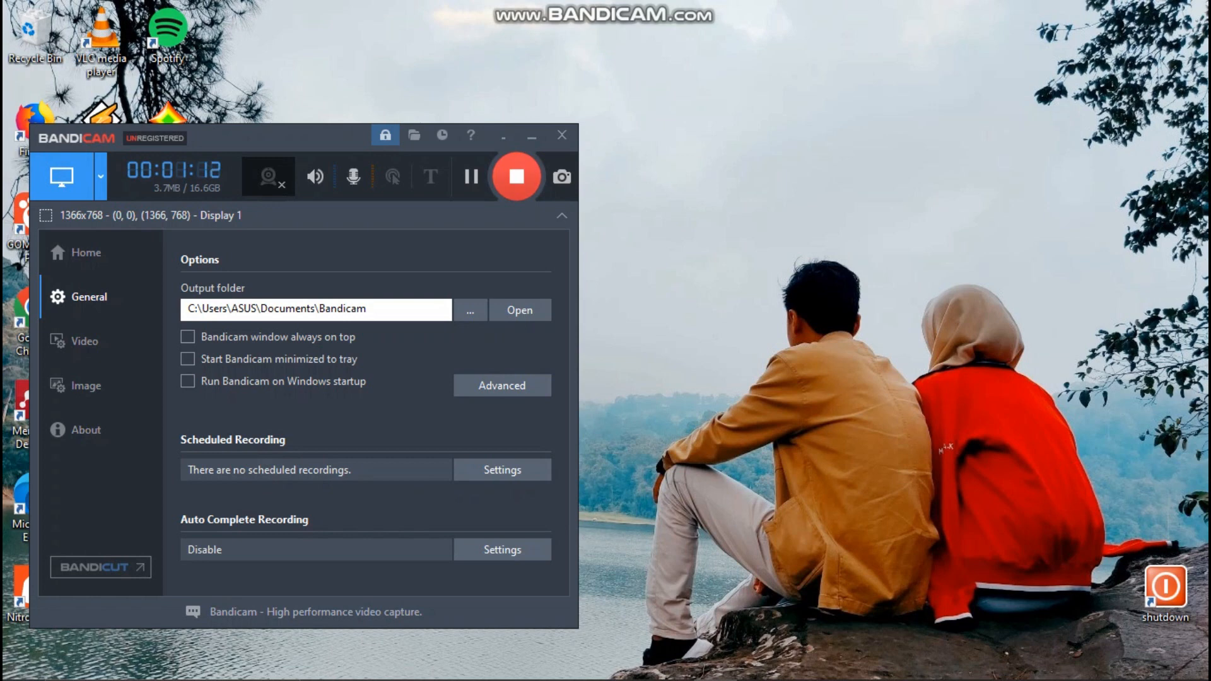
- Minimize the Bandicam recorder window and switch to the Latihan analisis termal workbook in Excel
drag(284, 137, 507, 151)
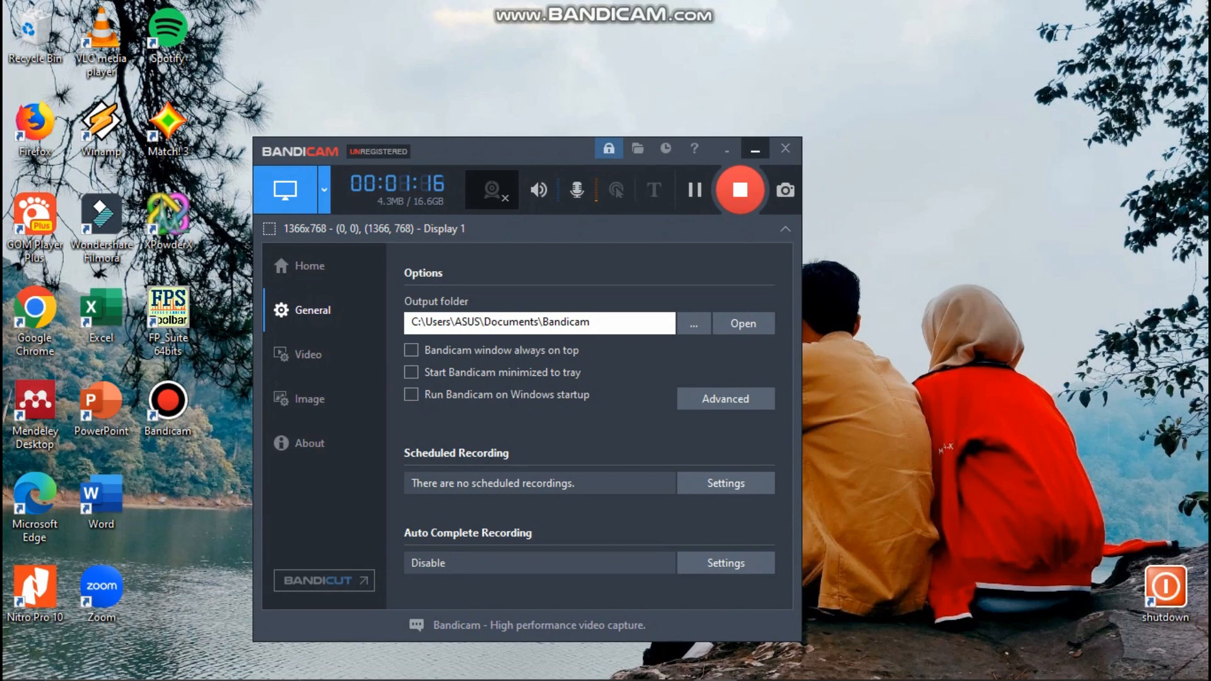
click(755, 148)
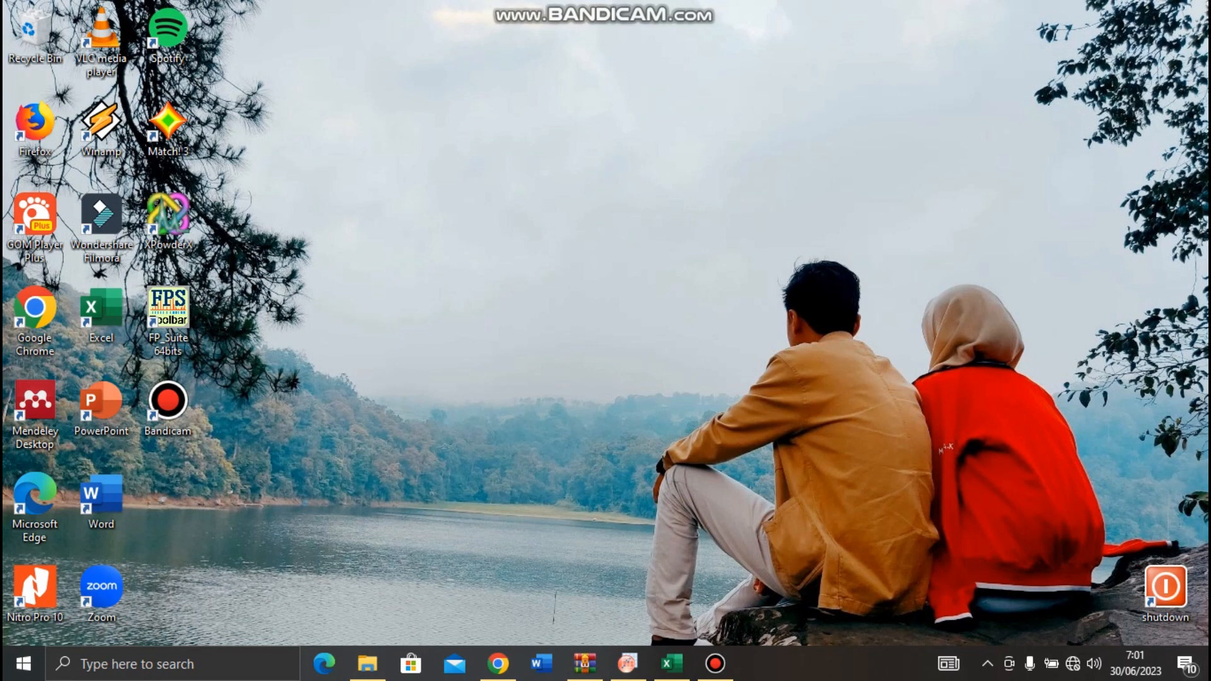
mouse_move(672, 662)
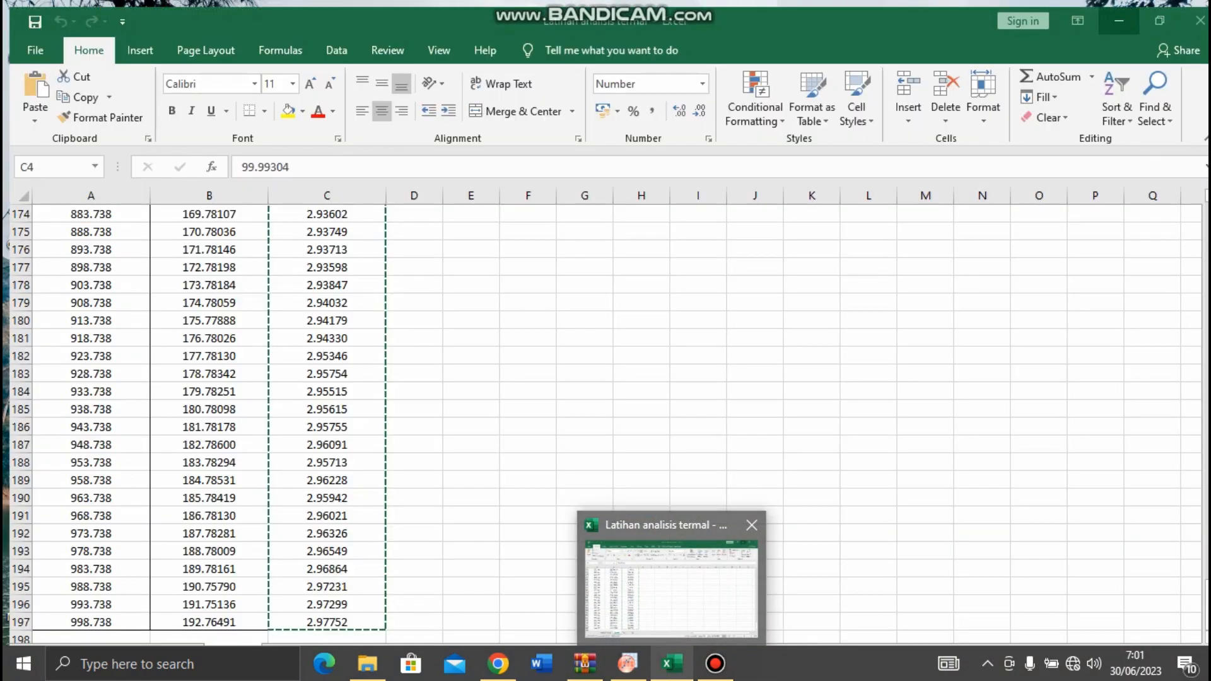
click(671, 589)
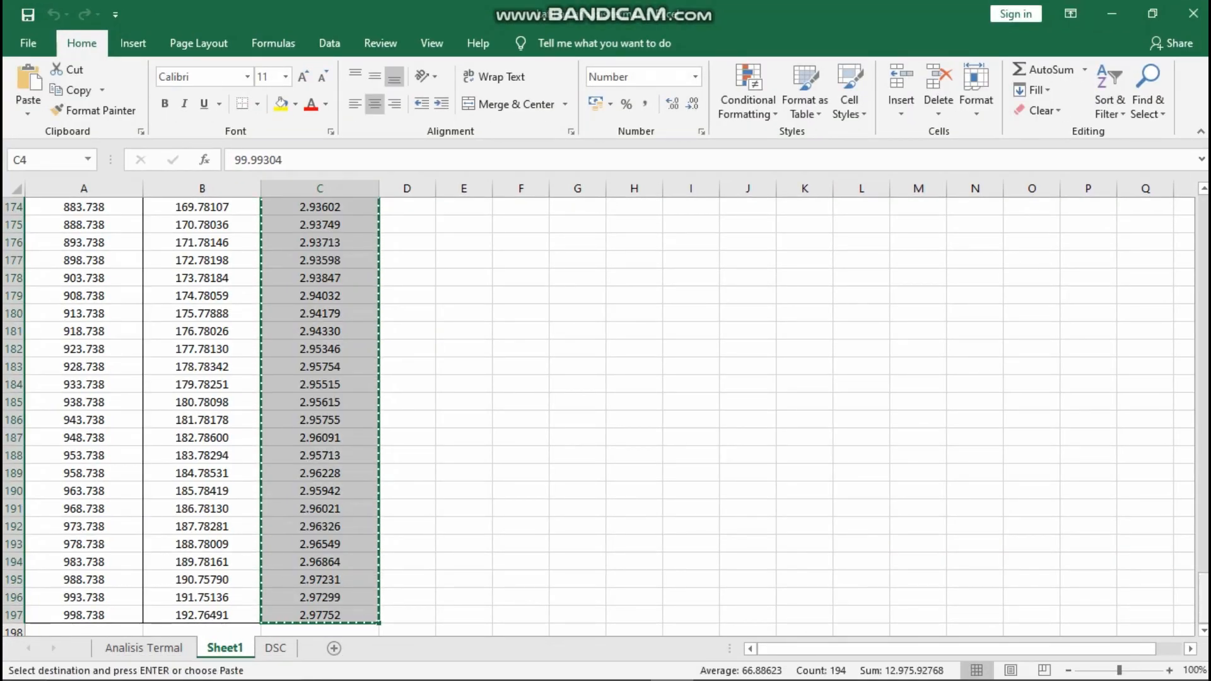
- Review the temperature and mass columns of the TGA and DTA data from the start of Sheet1
drag(1203, 597, 1203, 202)
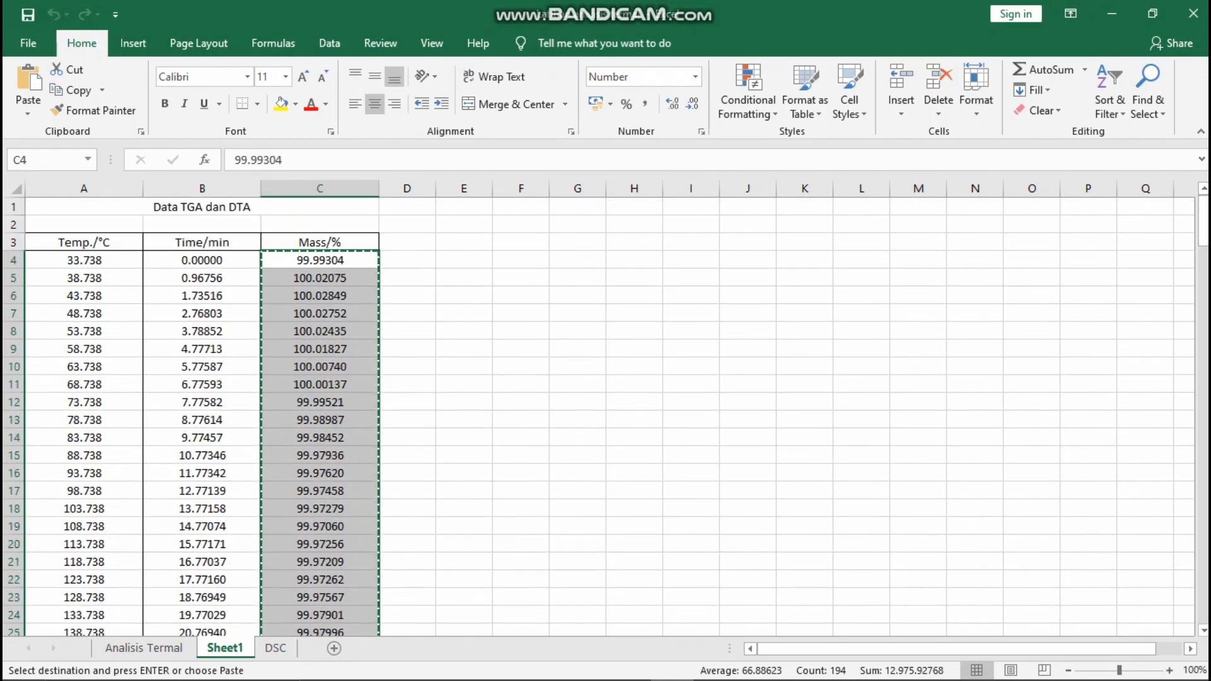
click(634, 241)
click(320, 224)
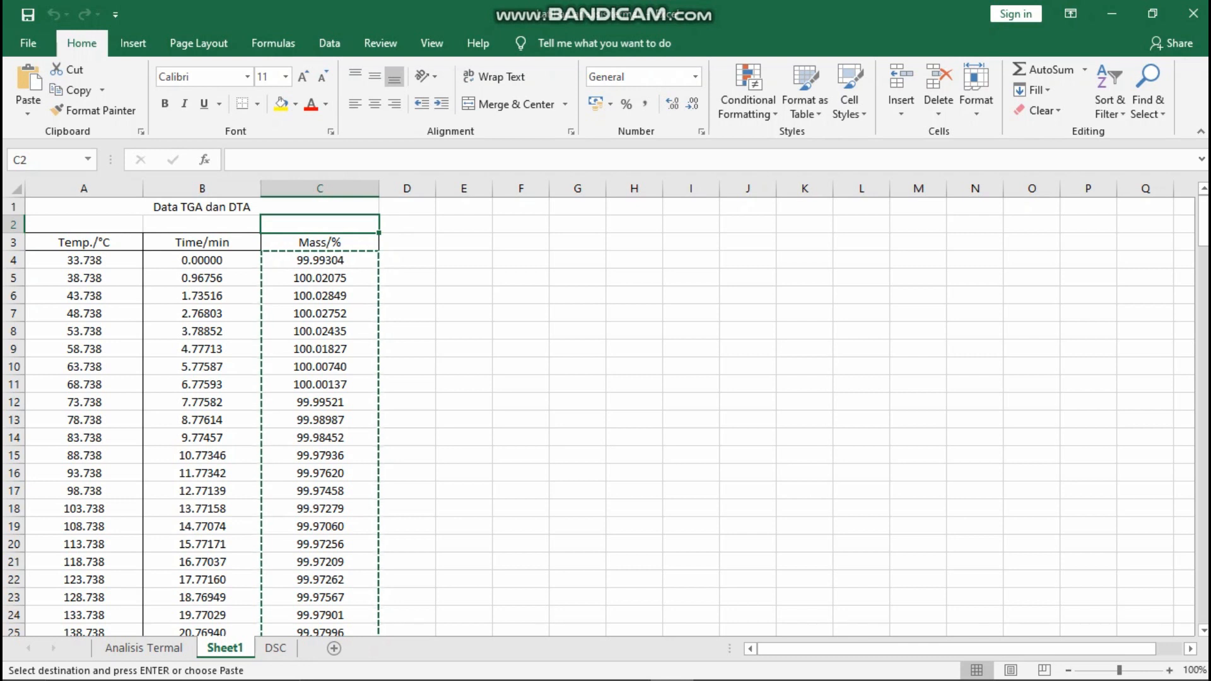
click(84, 260)
click(84, 188)
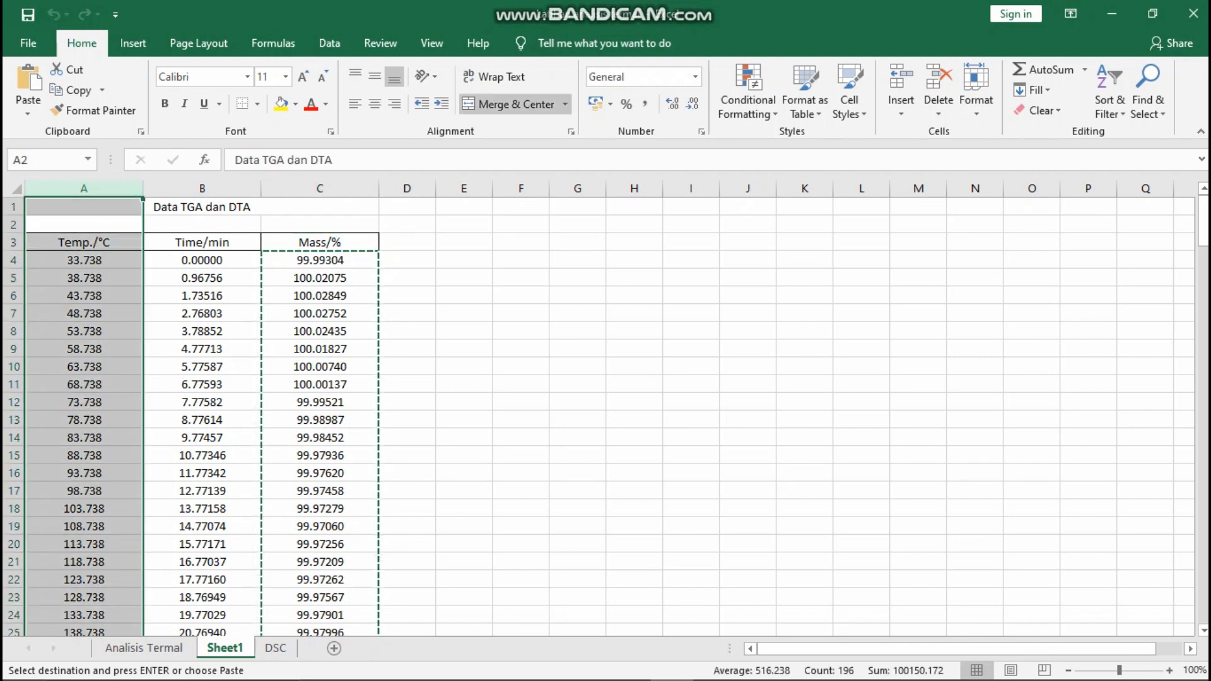
click(319, 187)
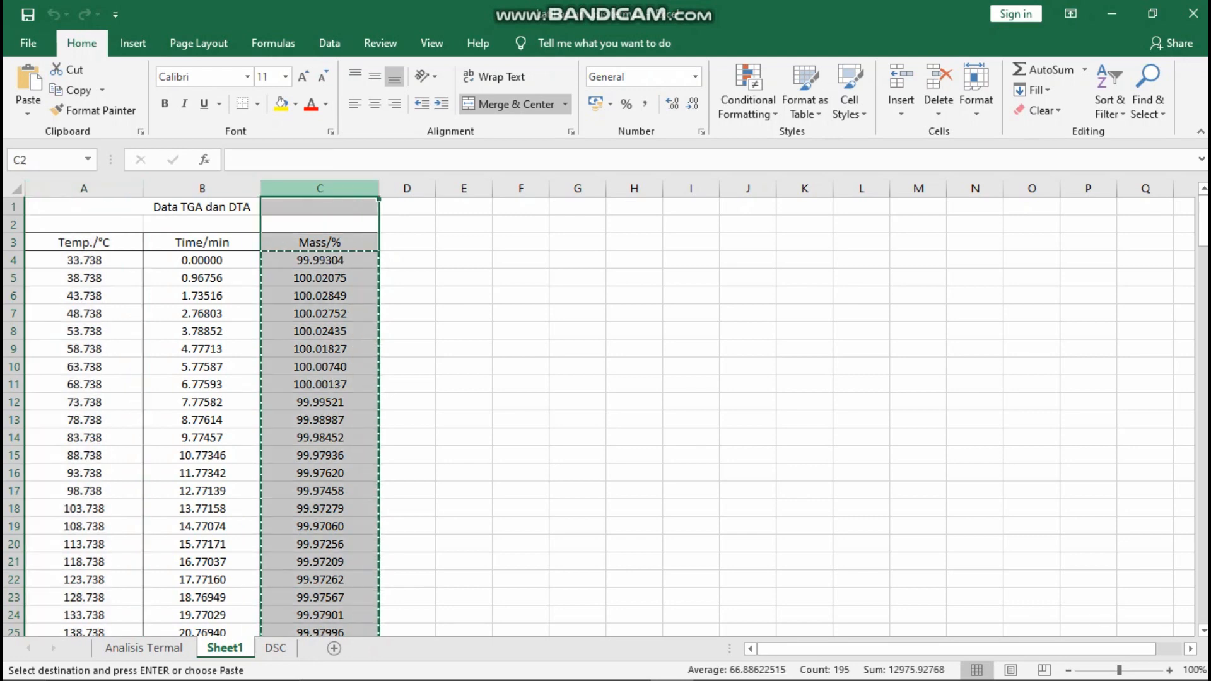
click(83, 188)
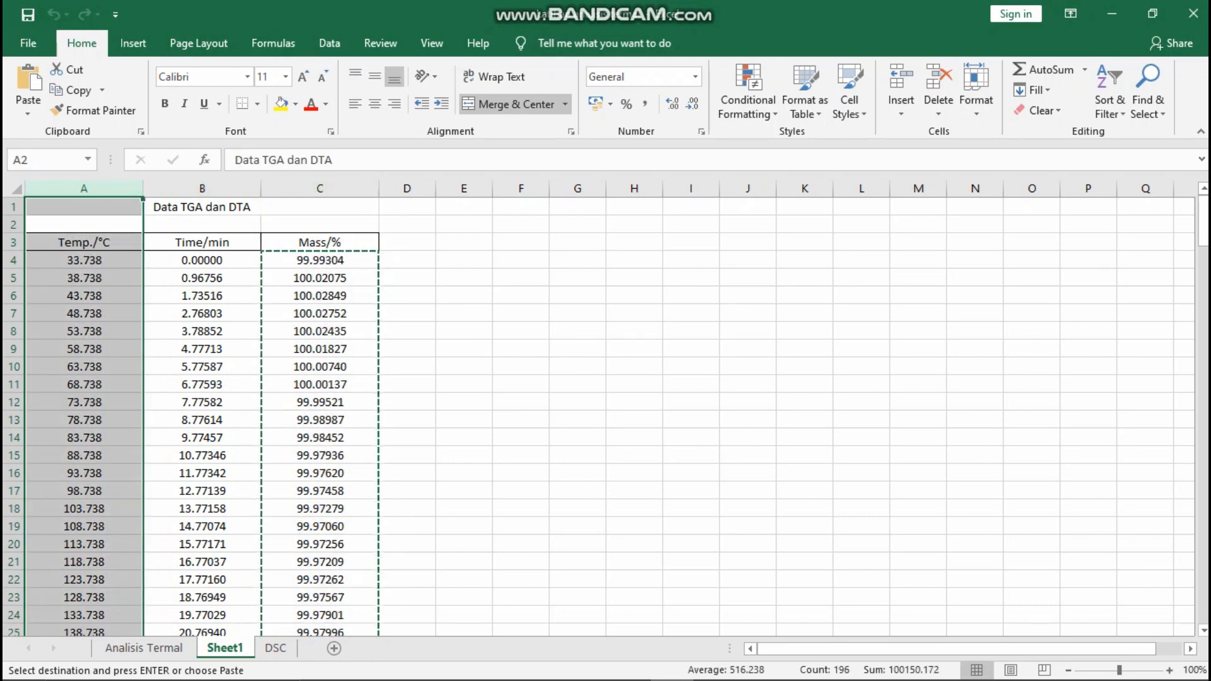
- Copy all temperature values in column A, from A4 down to A197
click(84, 277)
click(84, 260)
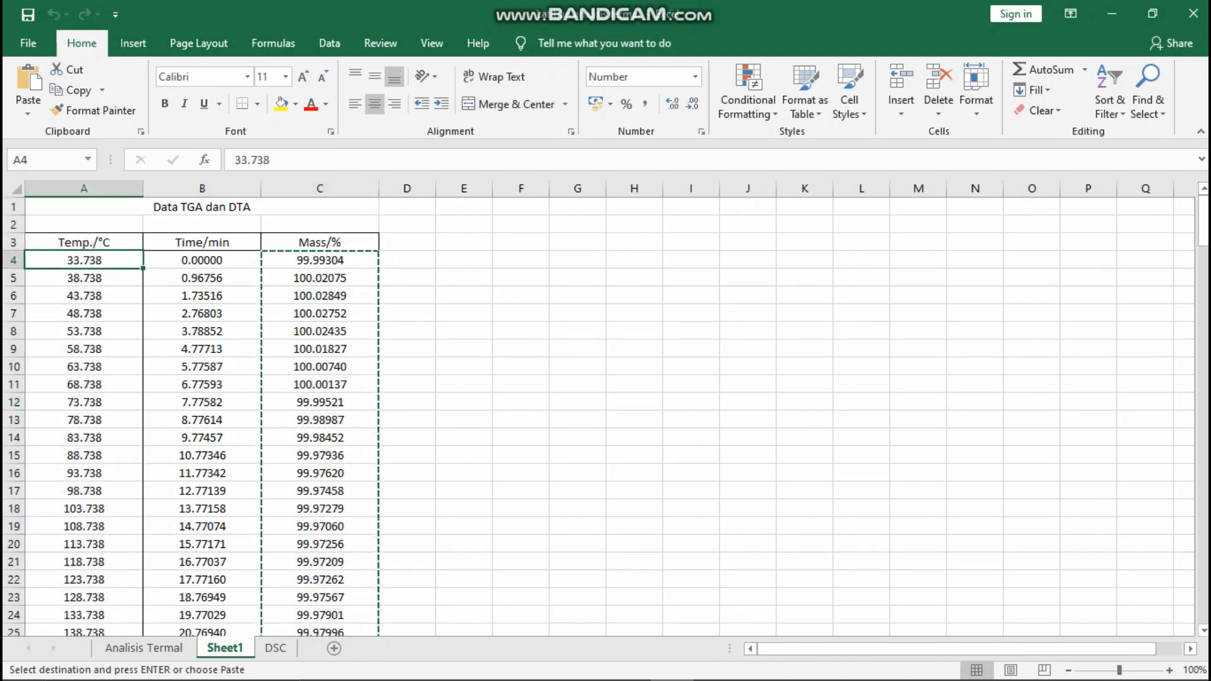
key(ctrl+shift+Down)
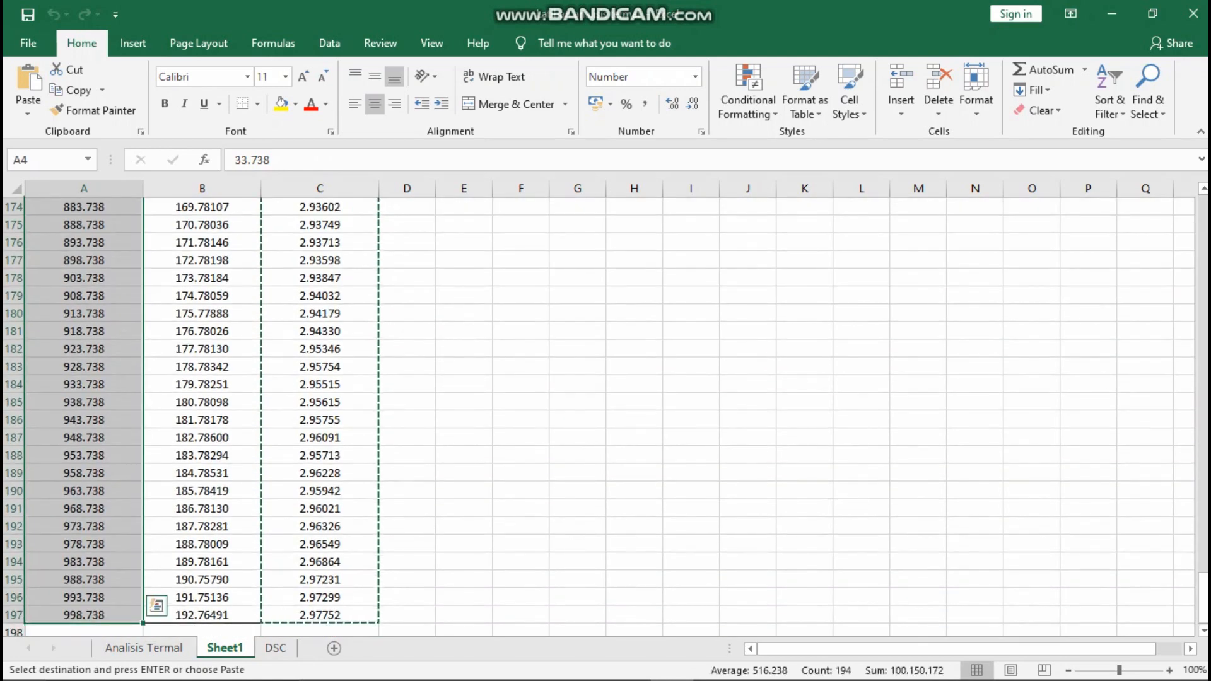
key(ctrl+c)
- Switch to OriginPro and paste the temperature values into column A(X) of Book1, starting at row 1
key(alt+Tab)
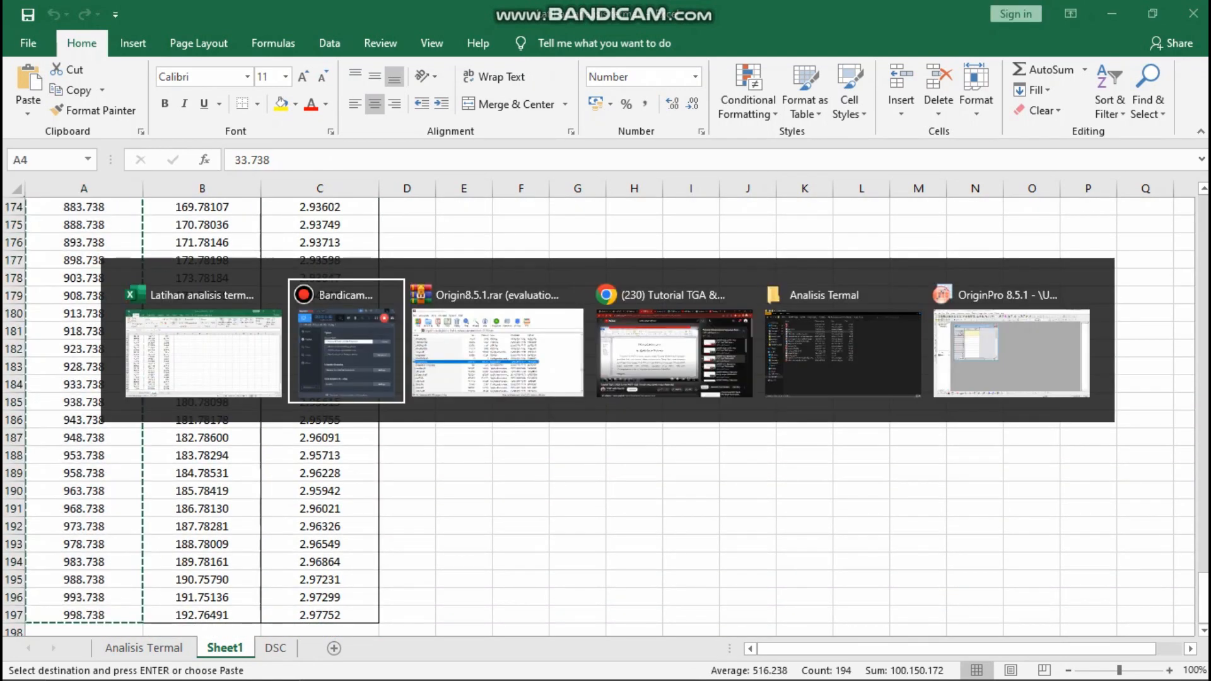
key(alt+Tab)
key(alt+Tab)
key(alt+Tab)
key(alt+Tab)
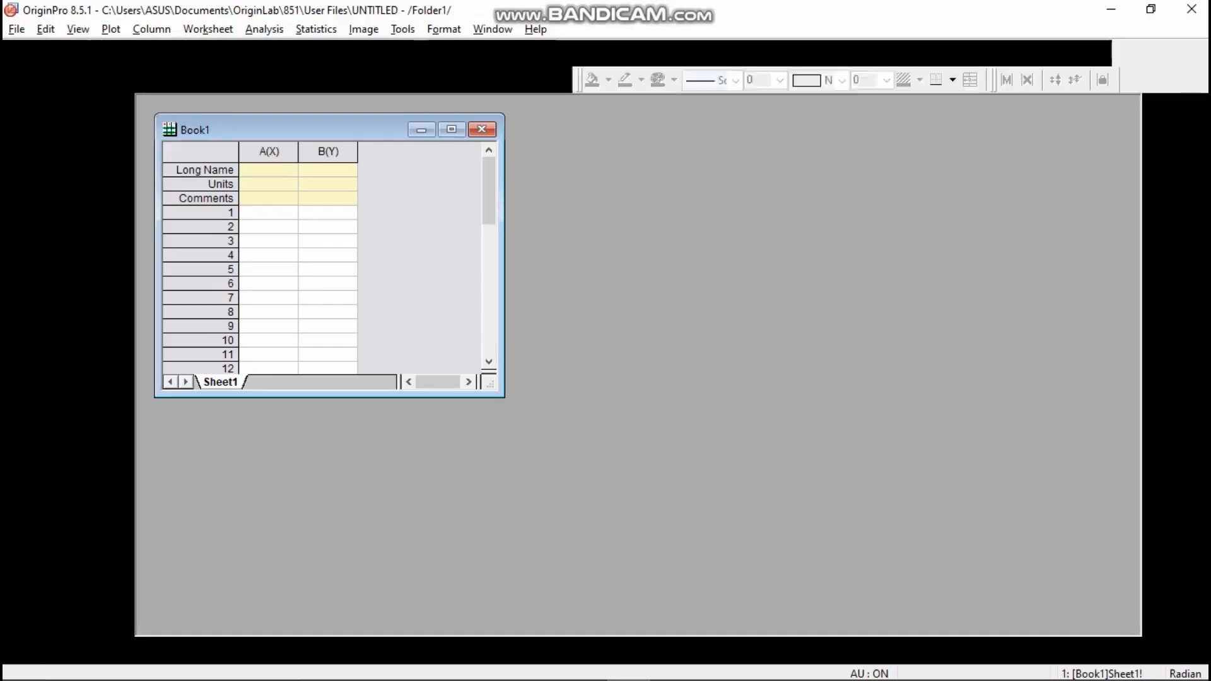
click(268, 213)
key(alt+Tab)
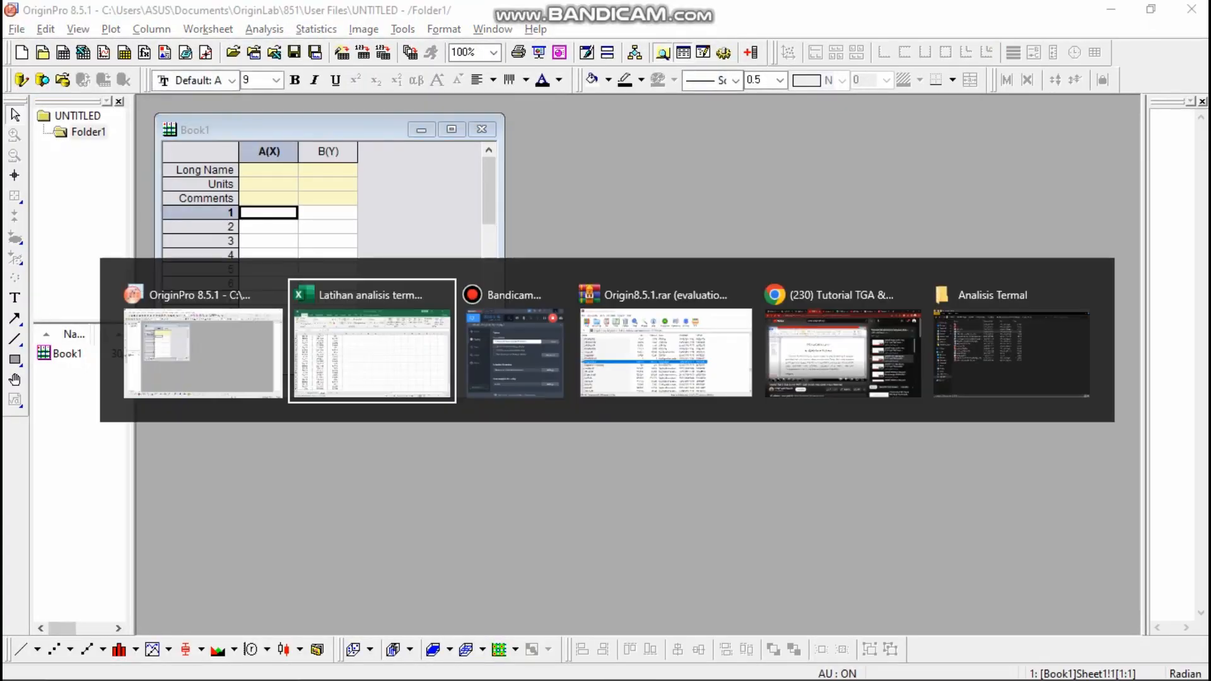
key(Up)
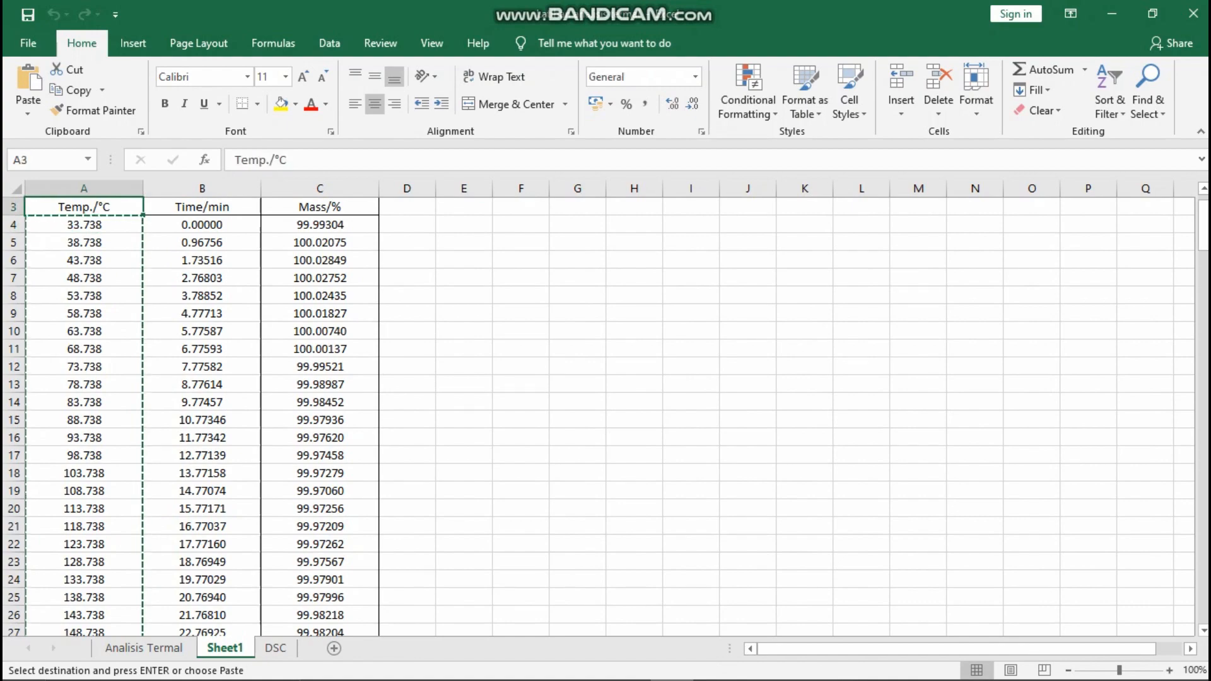
key(Down)
key(alt+Tab)
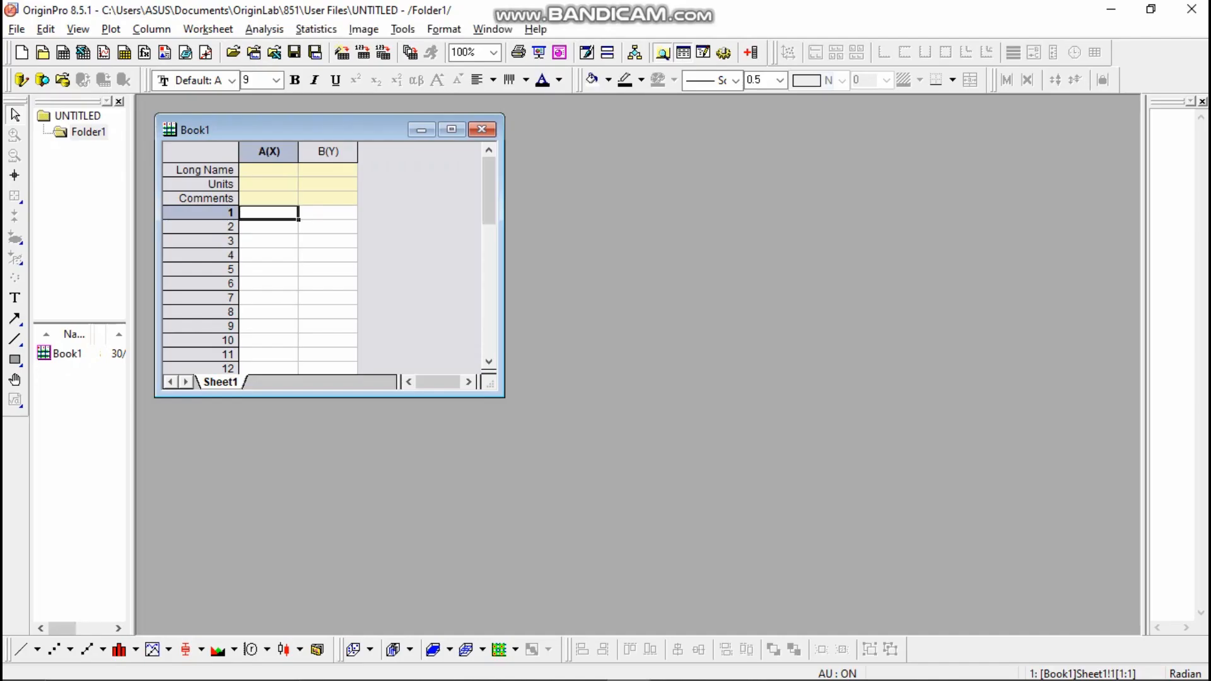
key(ctrl+v)
- Return to the Excel workbook and copy all mass values in column C, from C4 down to C197
key(alt+Tab)
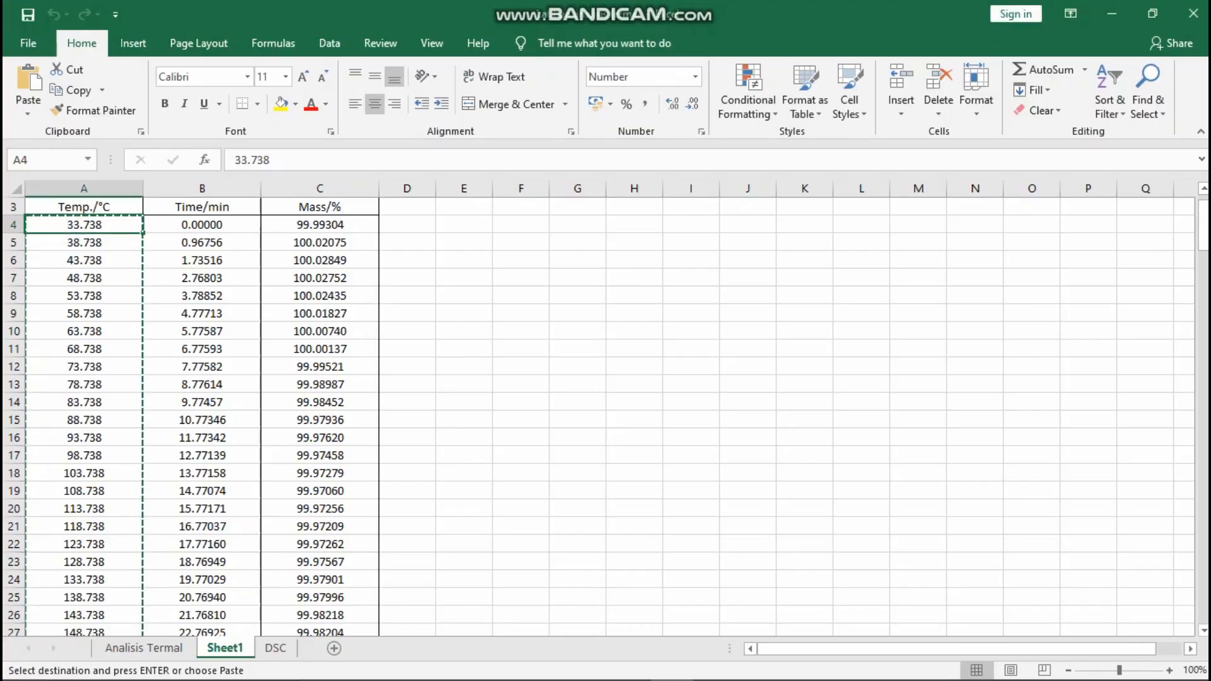
key(Right)
key(Right)
key(ctrl+shift+Down)
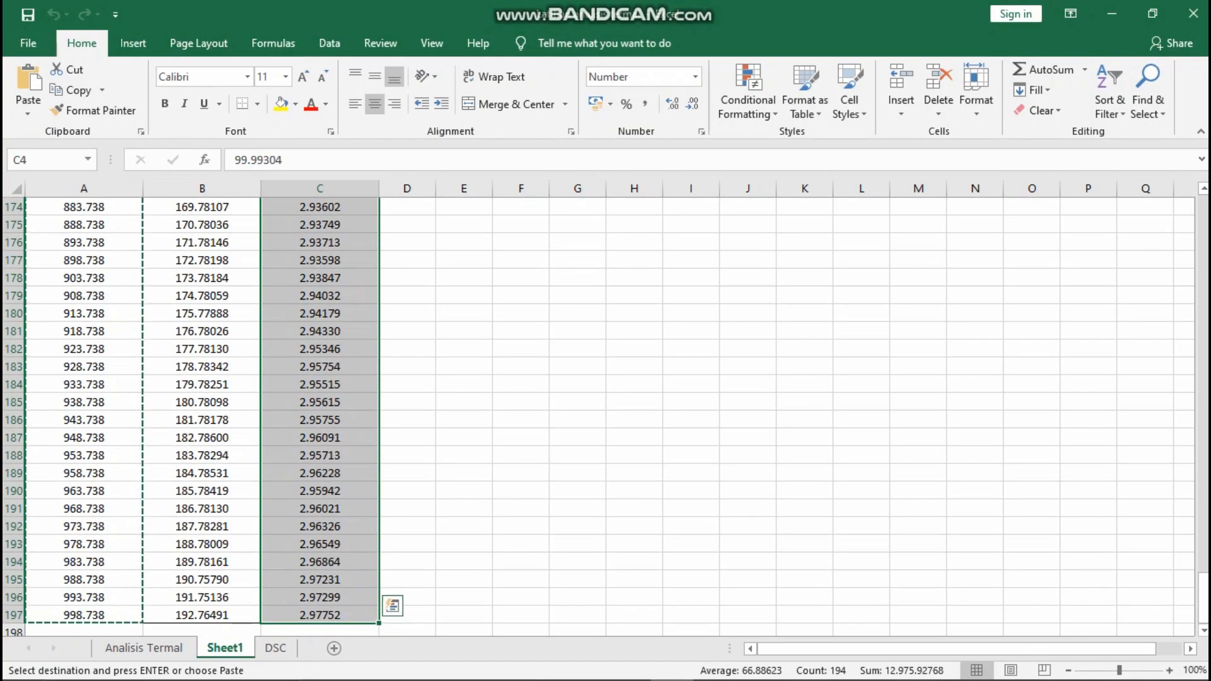
key(ctrl+c)
- Switch to OriginPro, paste the mass values into column B(Y) from row 1, and widen the column to fit them
key(alt+Tab)
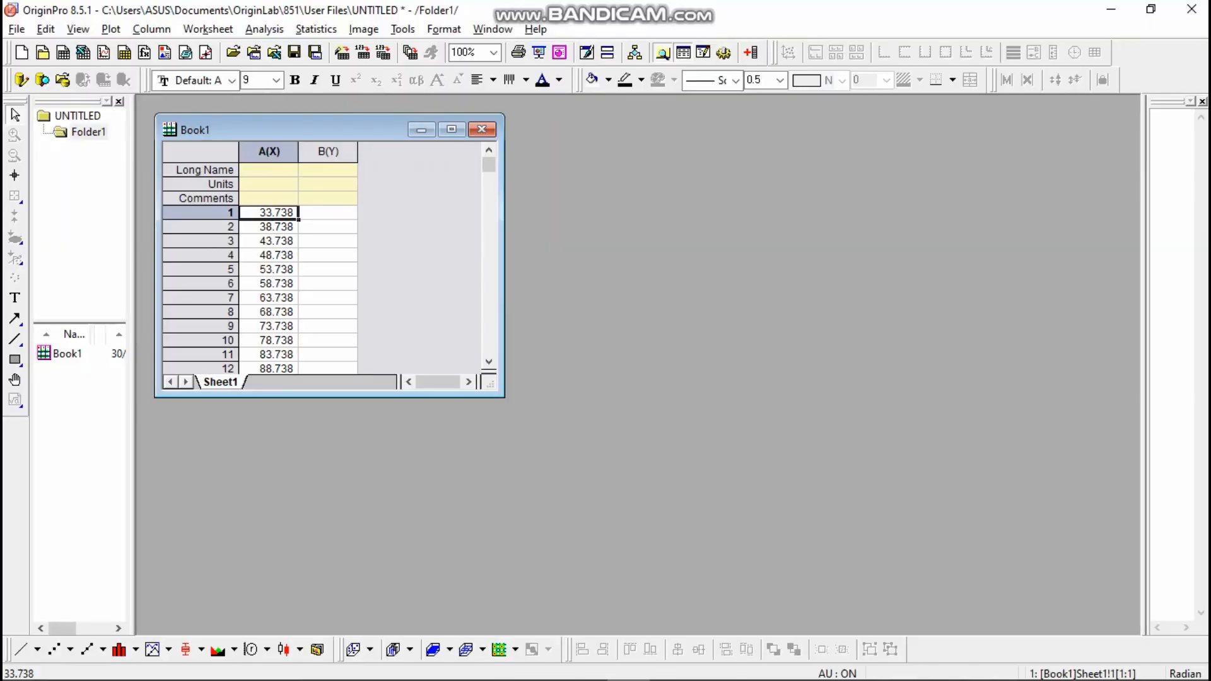
key(Right)
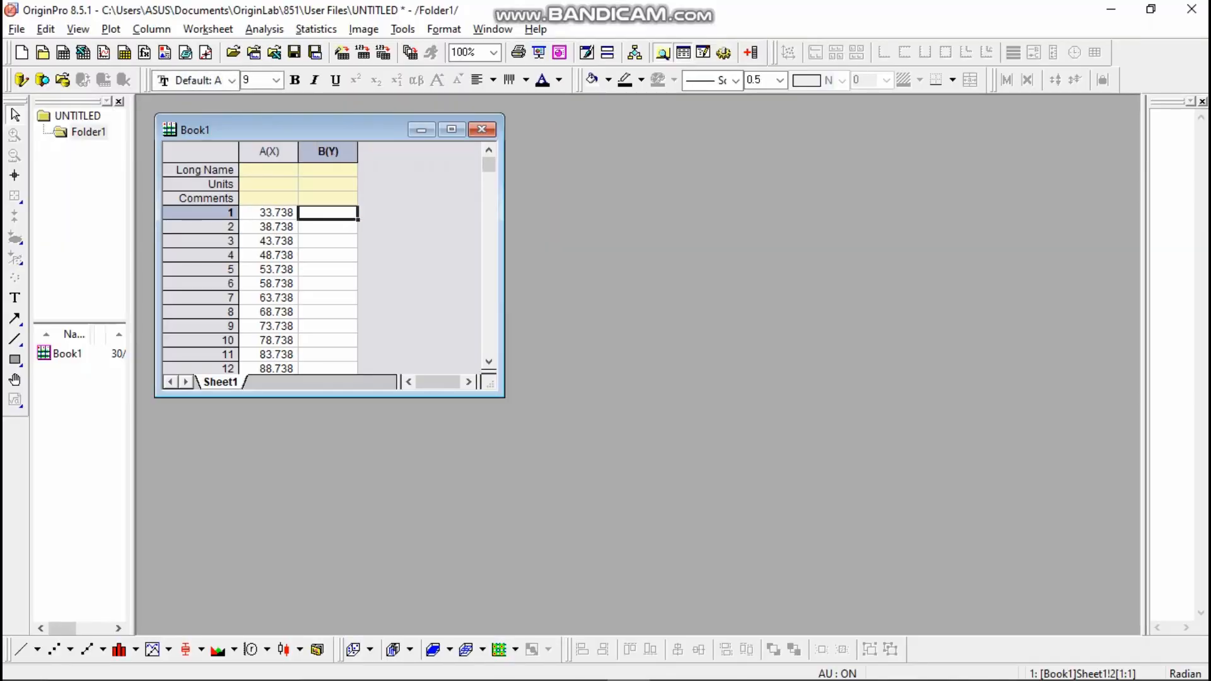
key(ctrl+v)
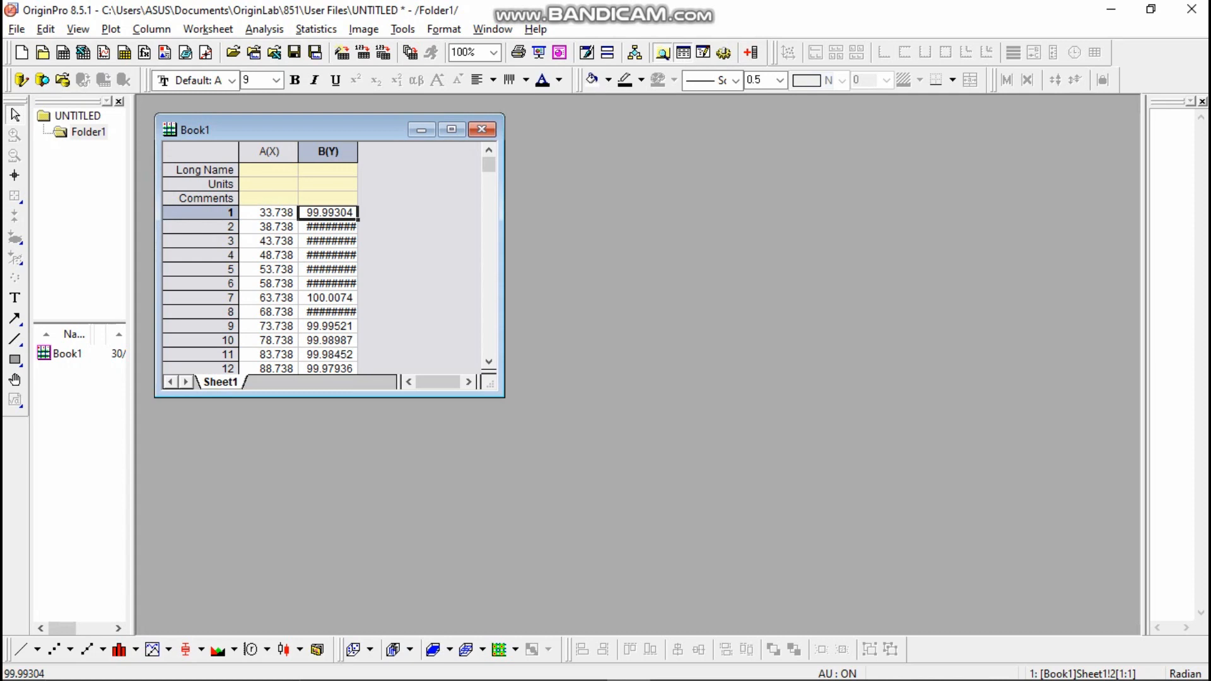
drag(357, 152, 402, 152)
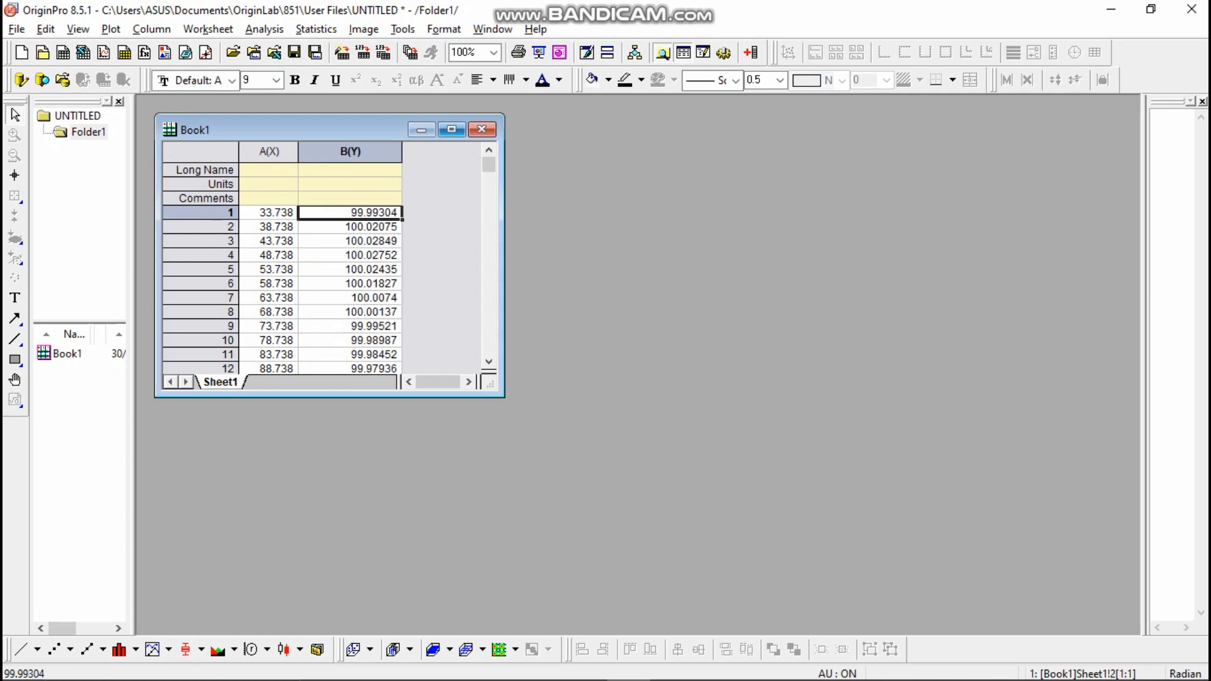
- Maximize Book1 and plot columns A(X) and B(Y) as a plain line graph, dismissing the template reminder
click(451, 129)
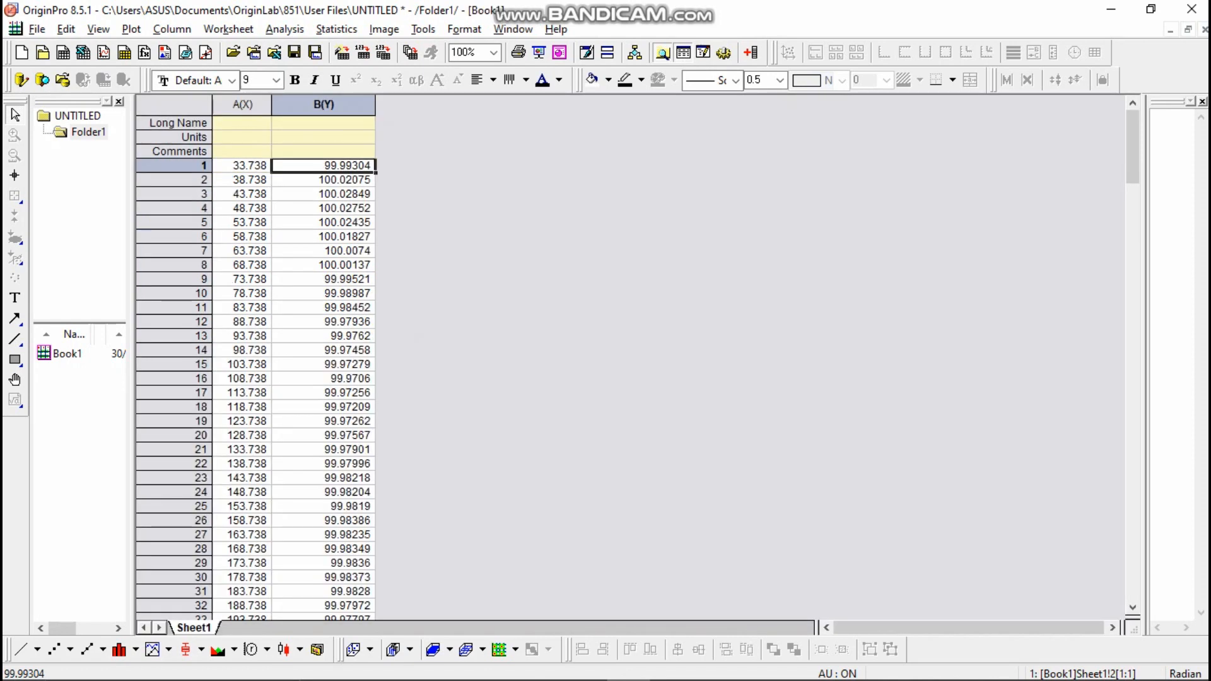
click(243, 105)
ctrl+click(324, 104)
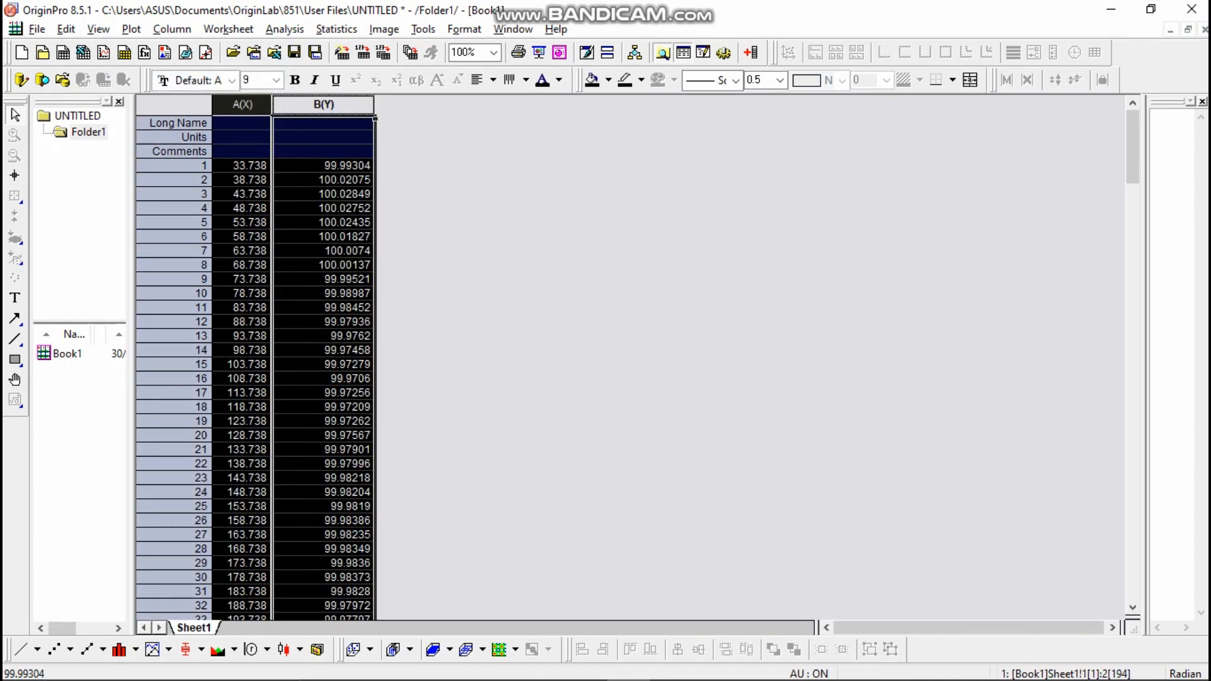
right_click(328, 107)
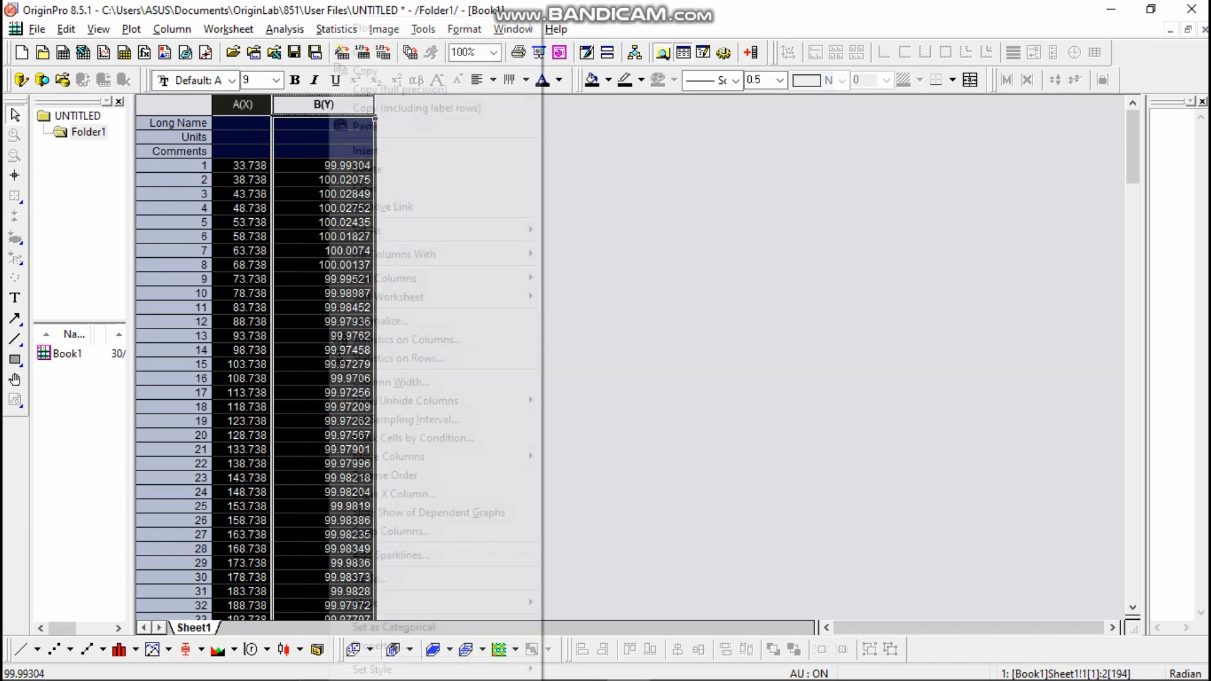
mouse_move(404, 29)
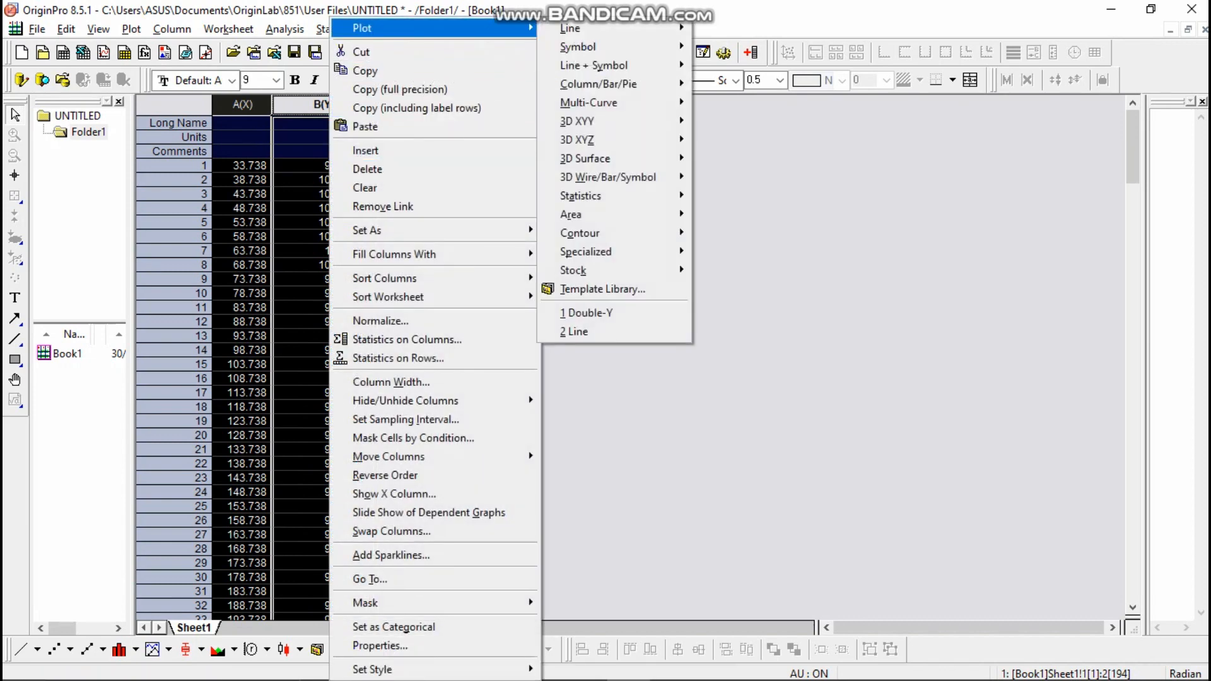
mouse_move(586, 28)
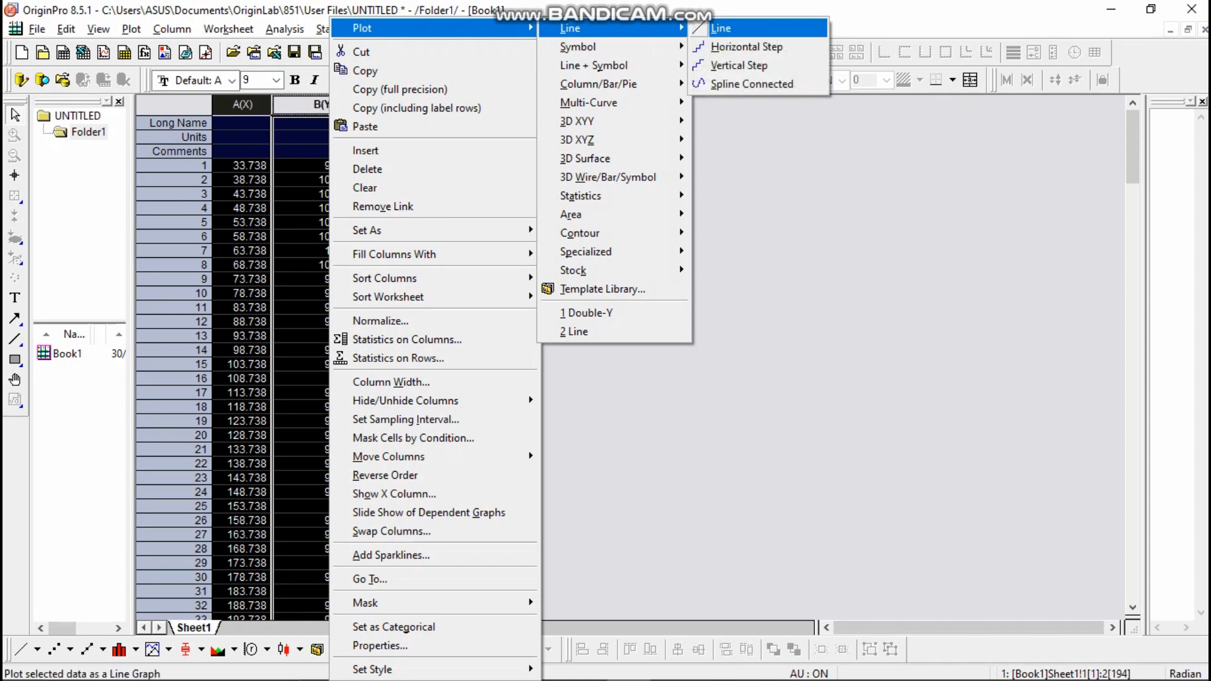
click(718, 27)
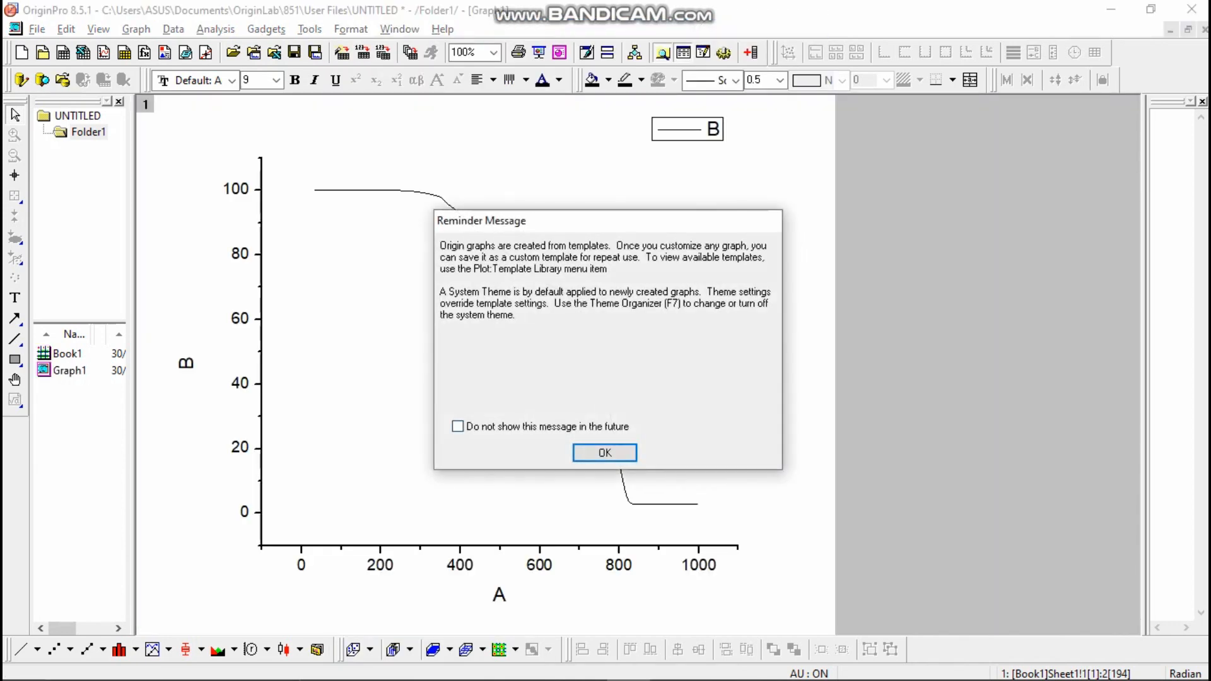
click(605, 453)
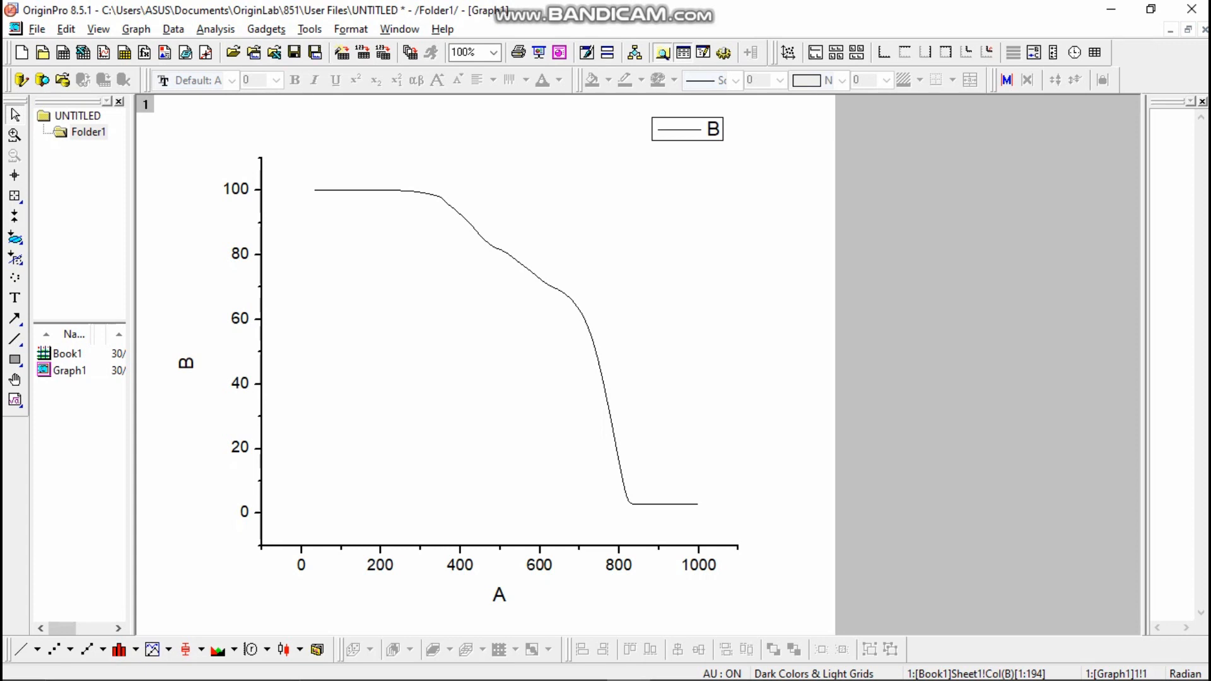
- Set the graph's horizontal axis scale to start from 0
double_click(538, 546)
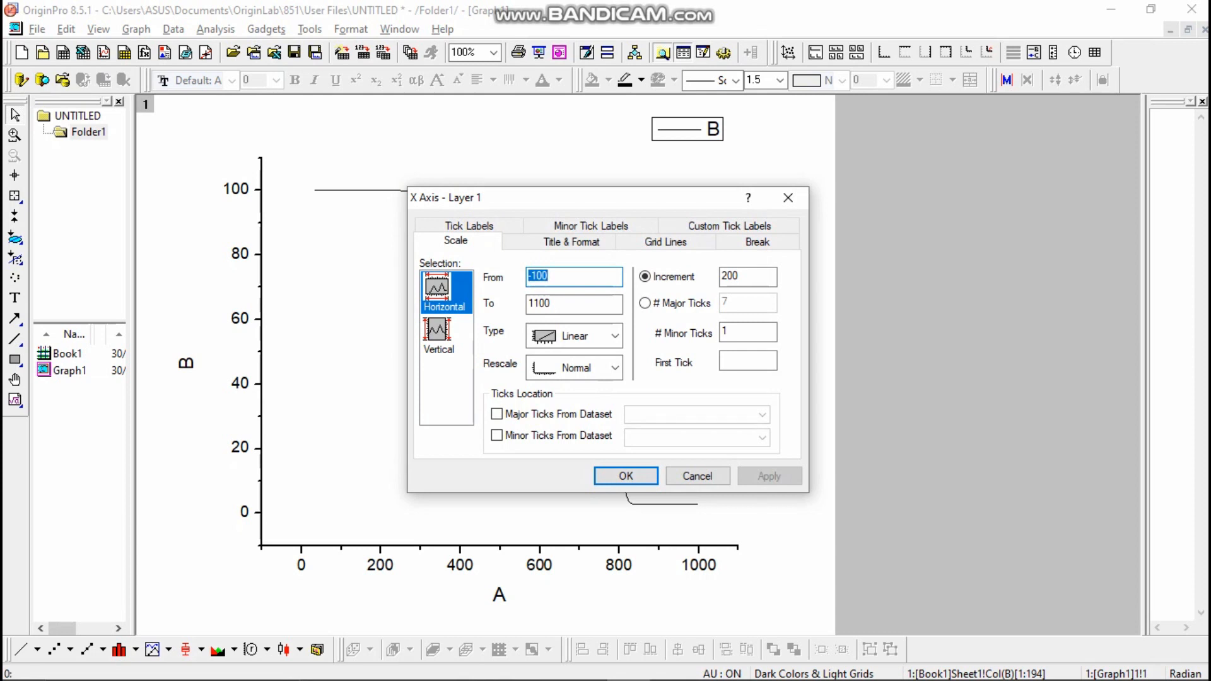
click(438, 335)
click(438, 292)
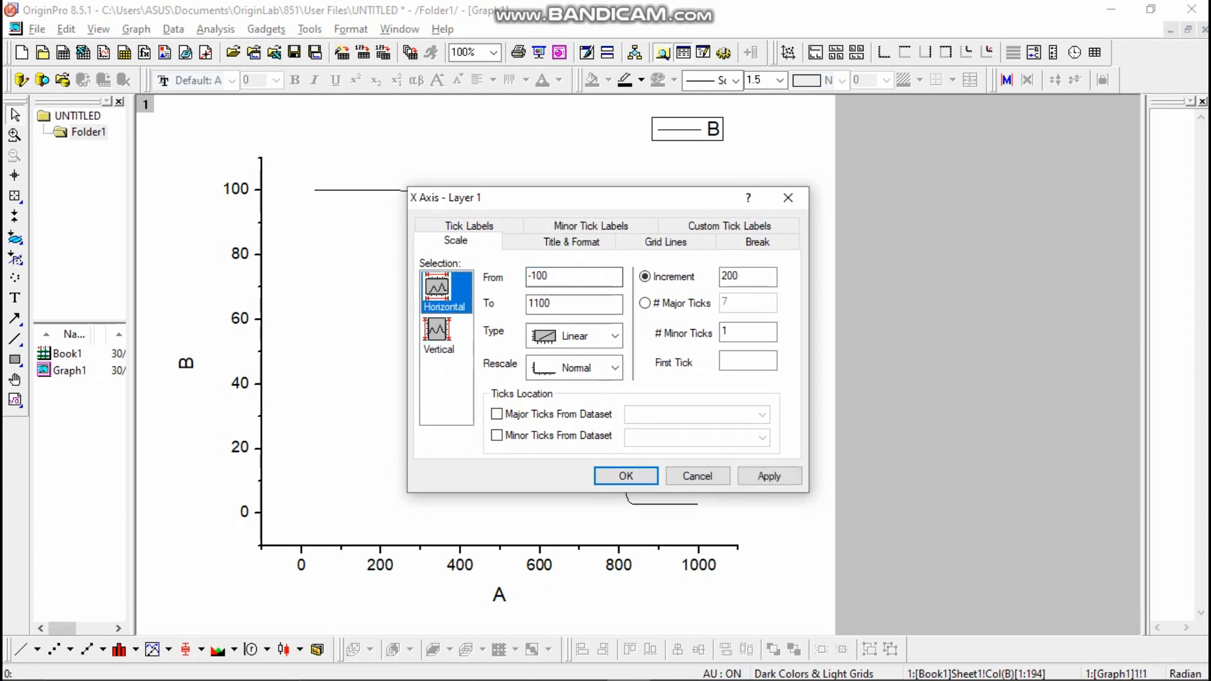
click(550, 277)
drag(549, 275, 528, 275)
text(0)
- Set the vertical axis scale to start from 0 and apply the axis settings
click(439, 336)
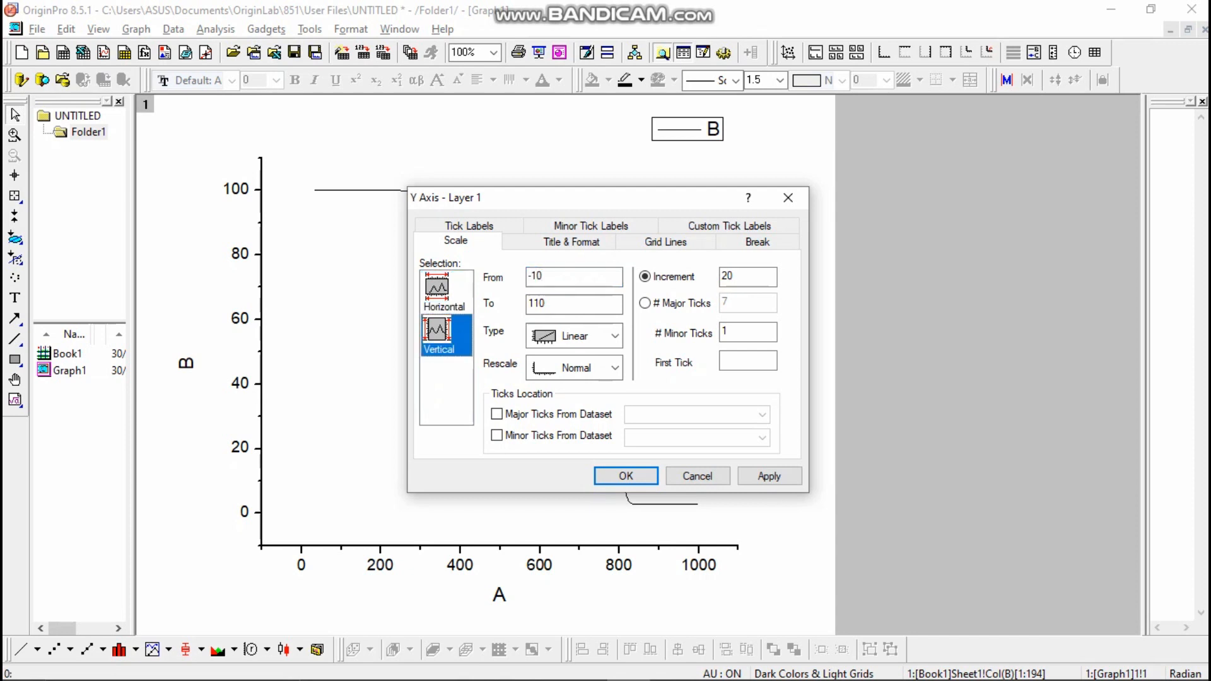
click(550, 276)
drag(549, 277, 528, 275)
text(0)
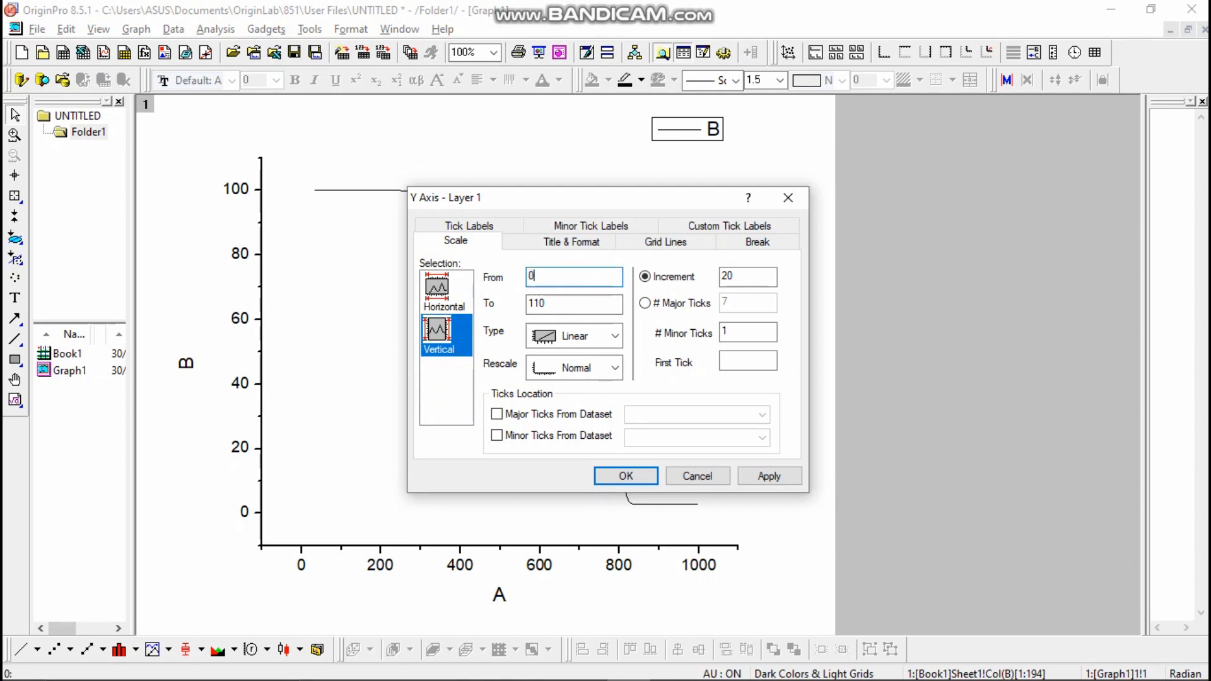
click(626, 475)
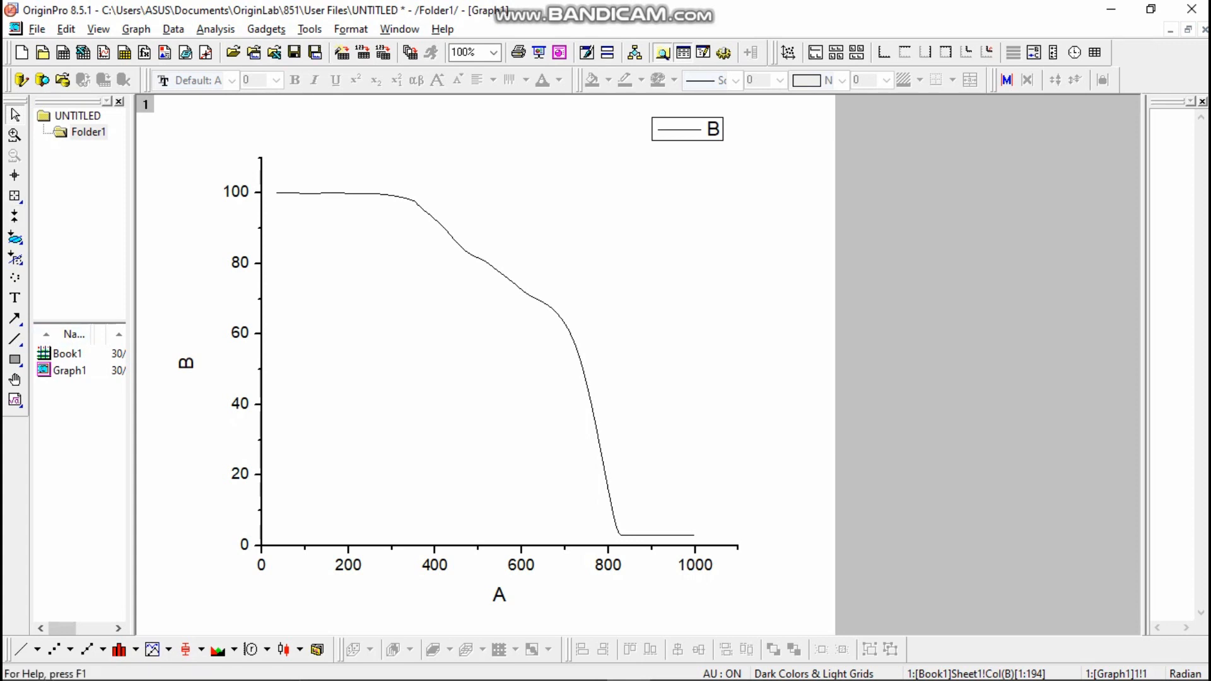
- Draw a straight horizontal line along the curve's initial plateau, at about 100 on the vertical axis
click(15, 135)
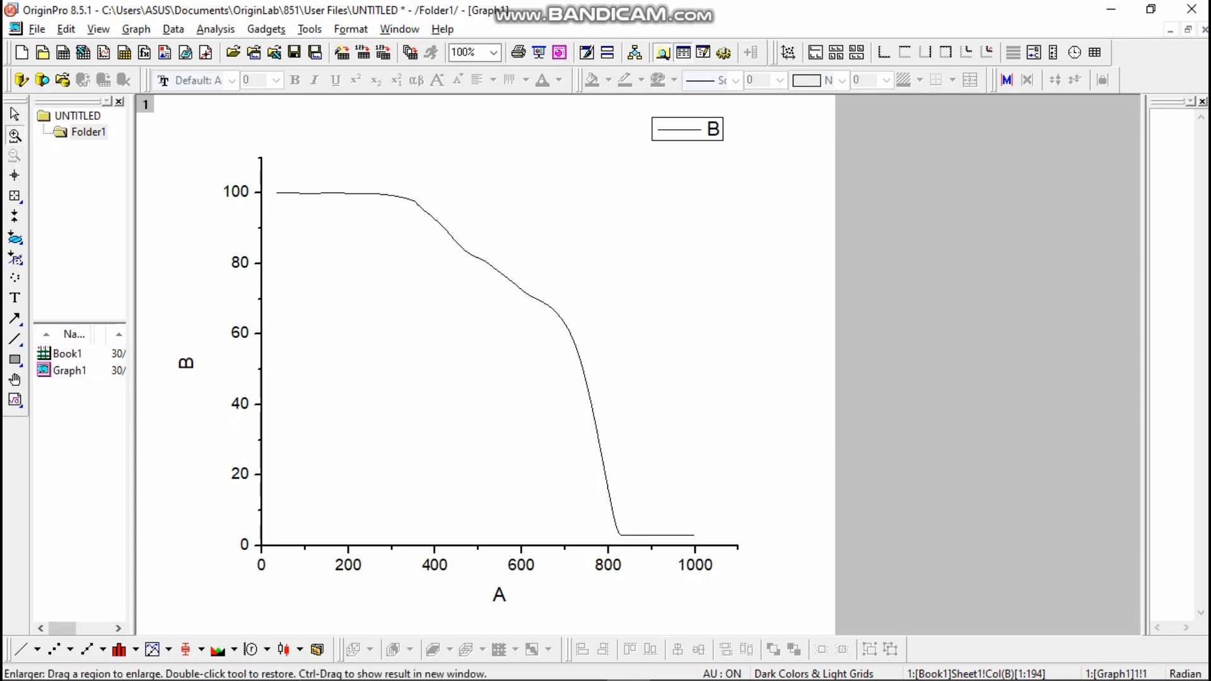
drag(257, 166, 494, 244)
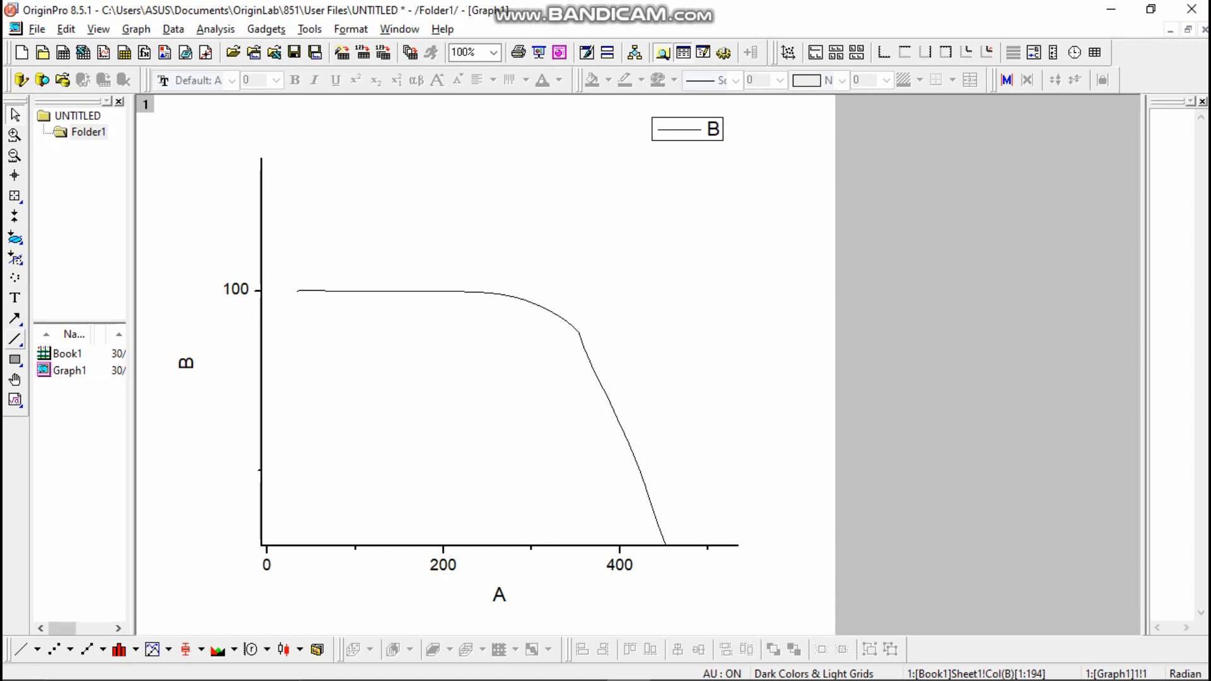
click(14, 339)
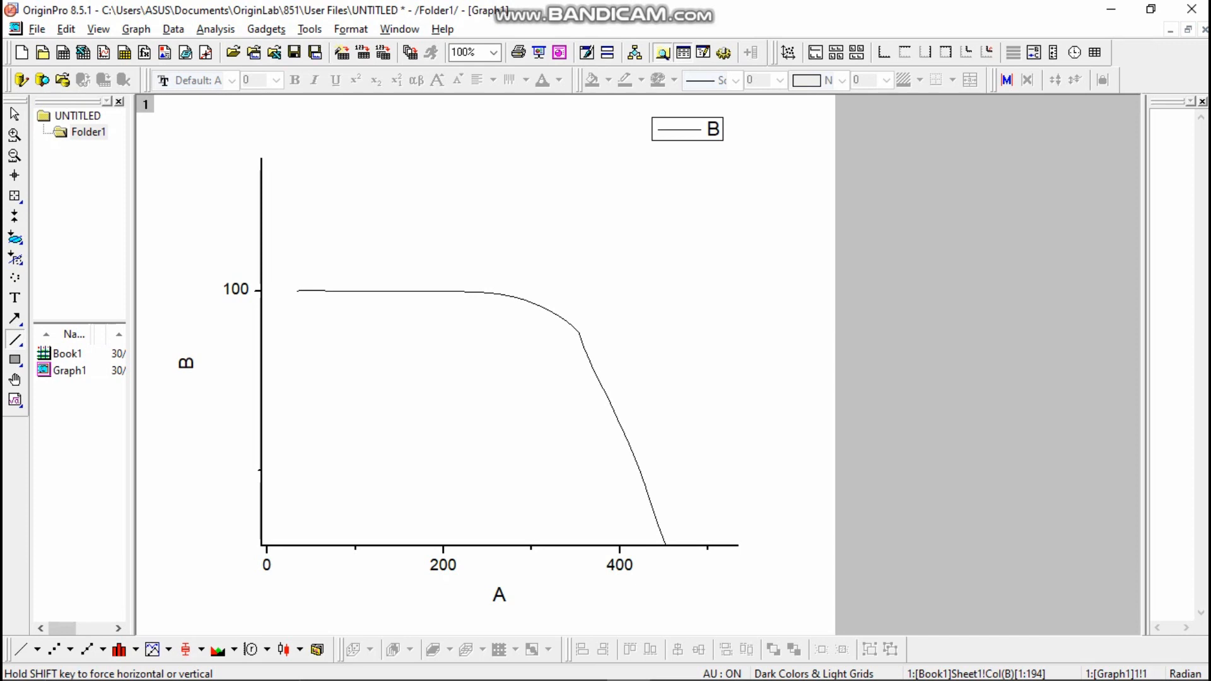
drag(355, 291, 811, 291)
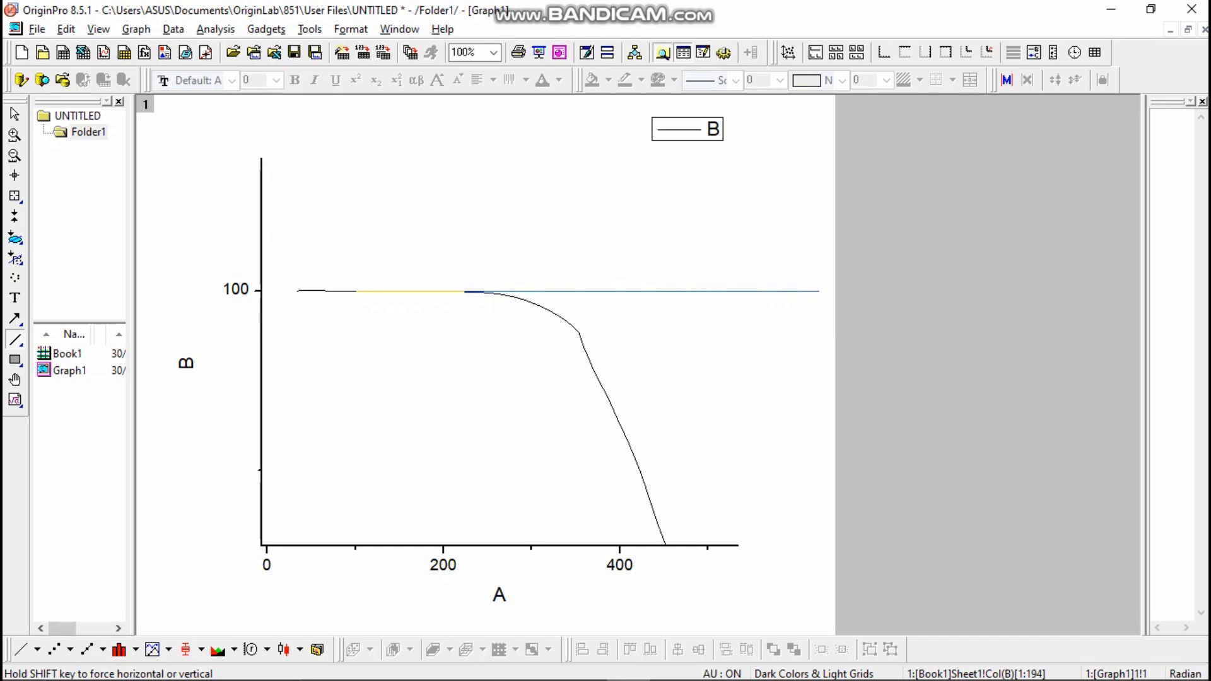
drag(810, 290, 819, 291)
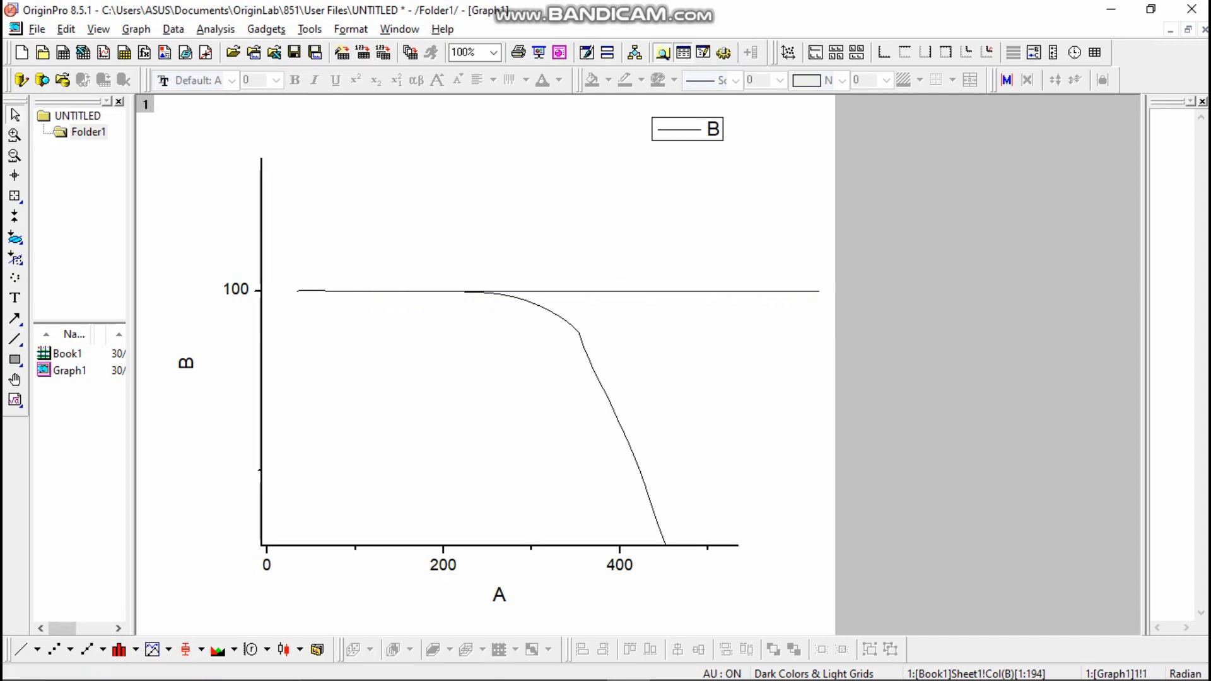
- Extend the plateau line horizontally until its far end lies beyond 1000 on the horizontal axis
click(14, 155)
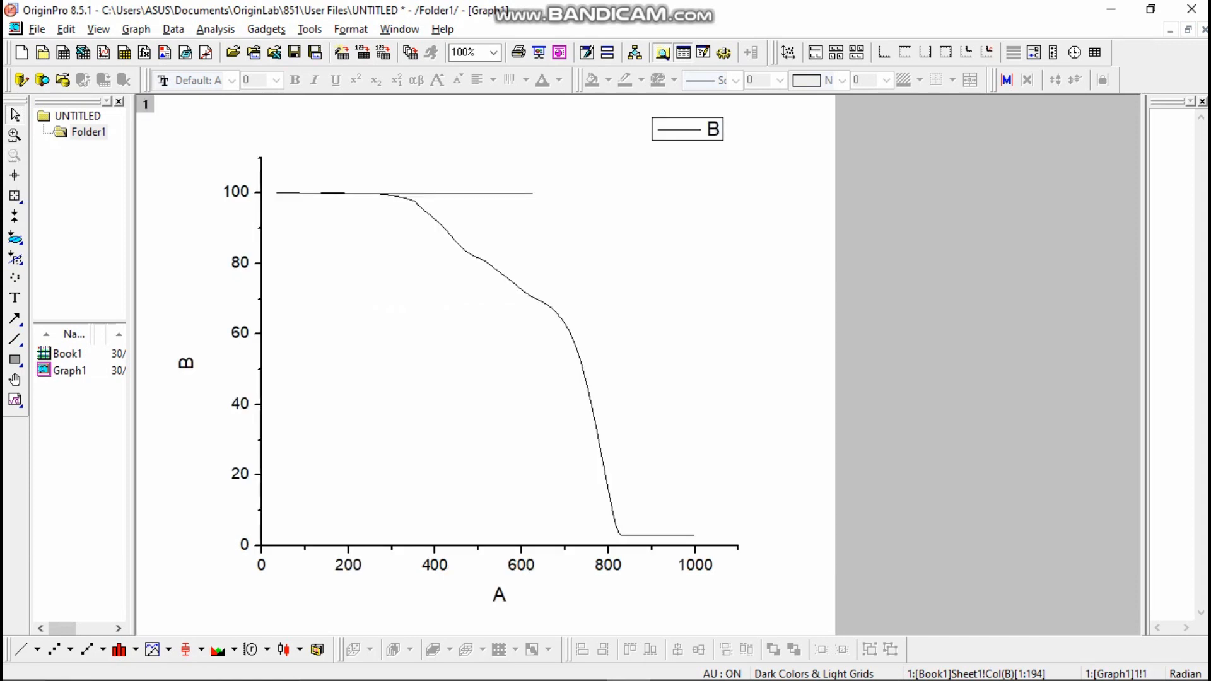
click(467, 194)
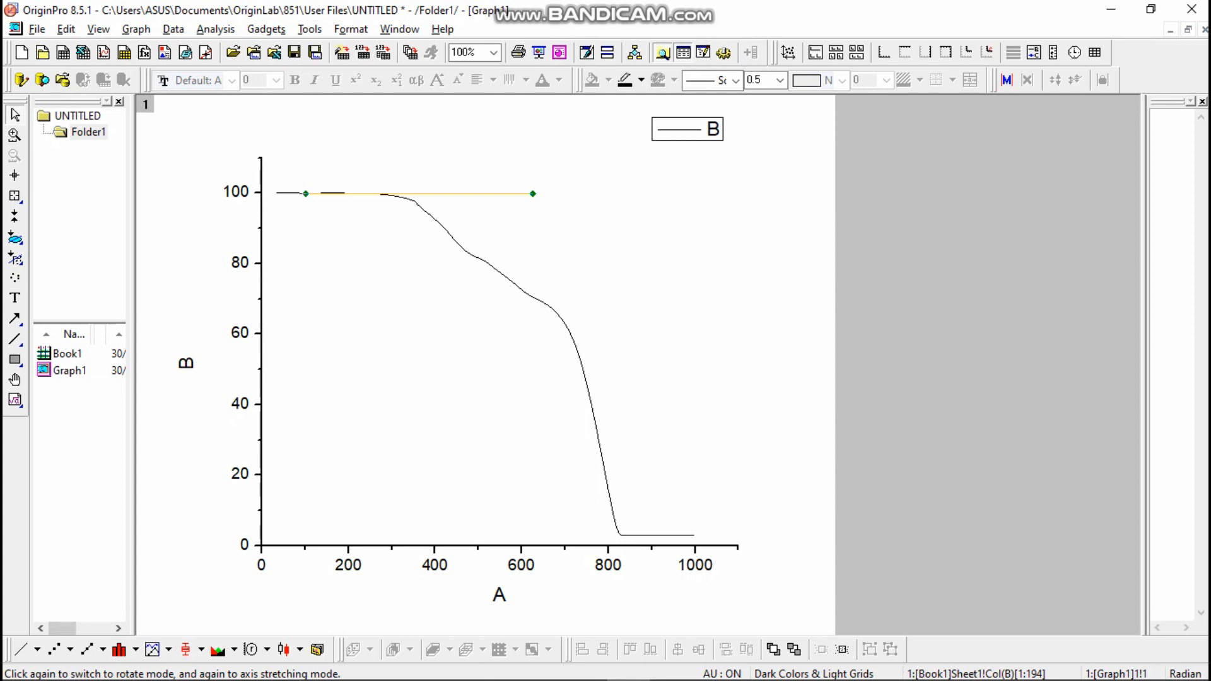
mouse_move(533, 194)
mouse_down()
mouse_move(785, 194)
mouse_move(742, 193)
mouse_move(755, 194)
mouse_up()
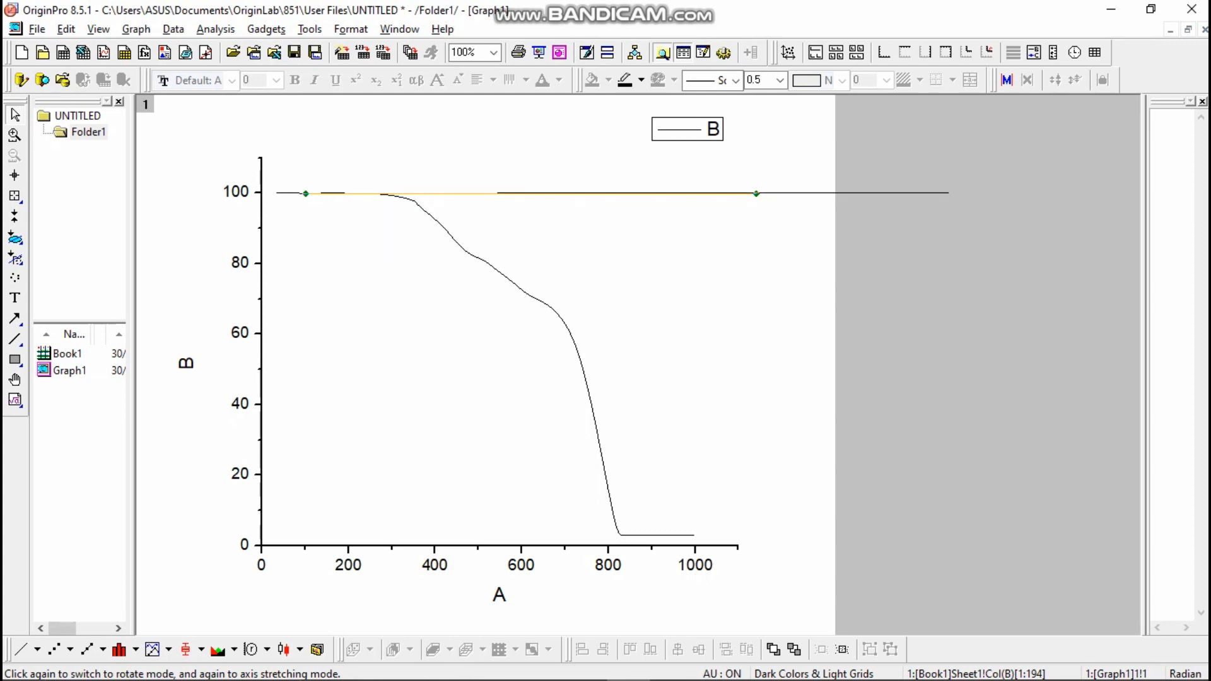
- Place a copy of the horizontal line at the curve's first bend, at about 97 on the vertical axis
drag(630, 193, 451, 211)
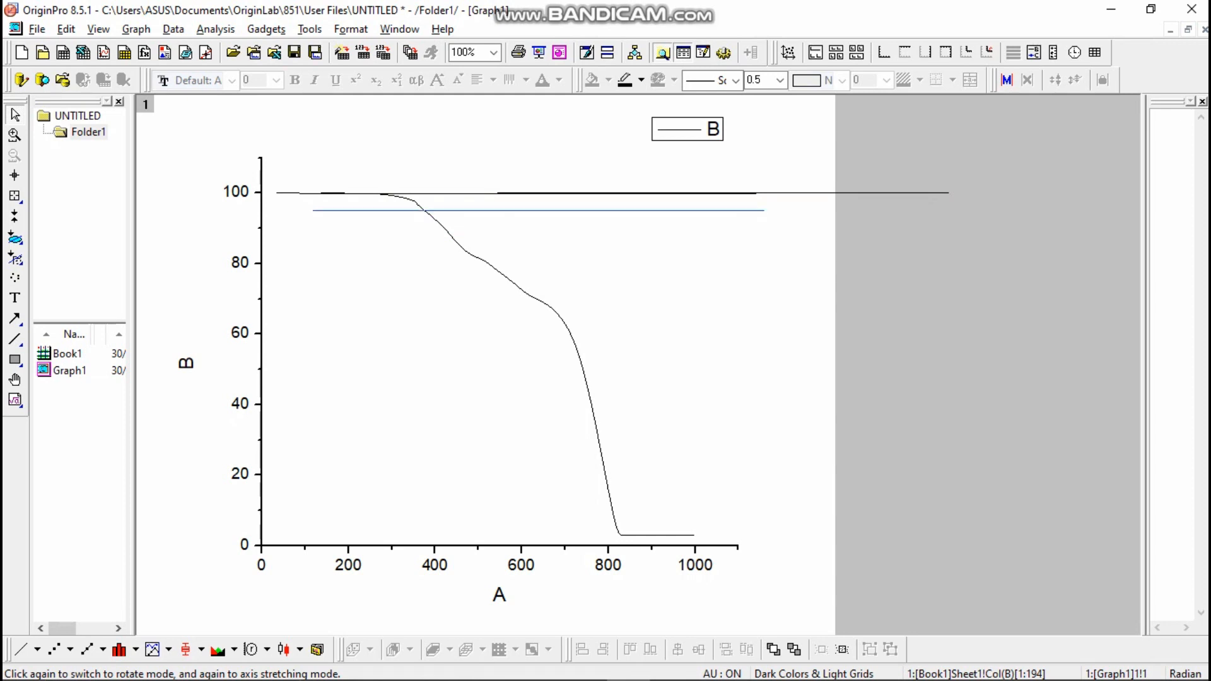
drag(430, 211, 457, 203)
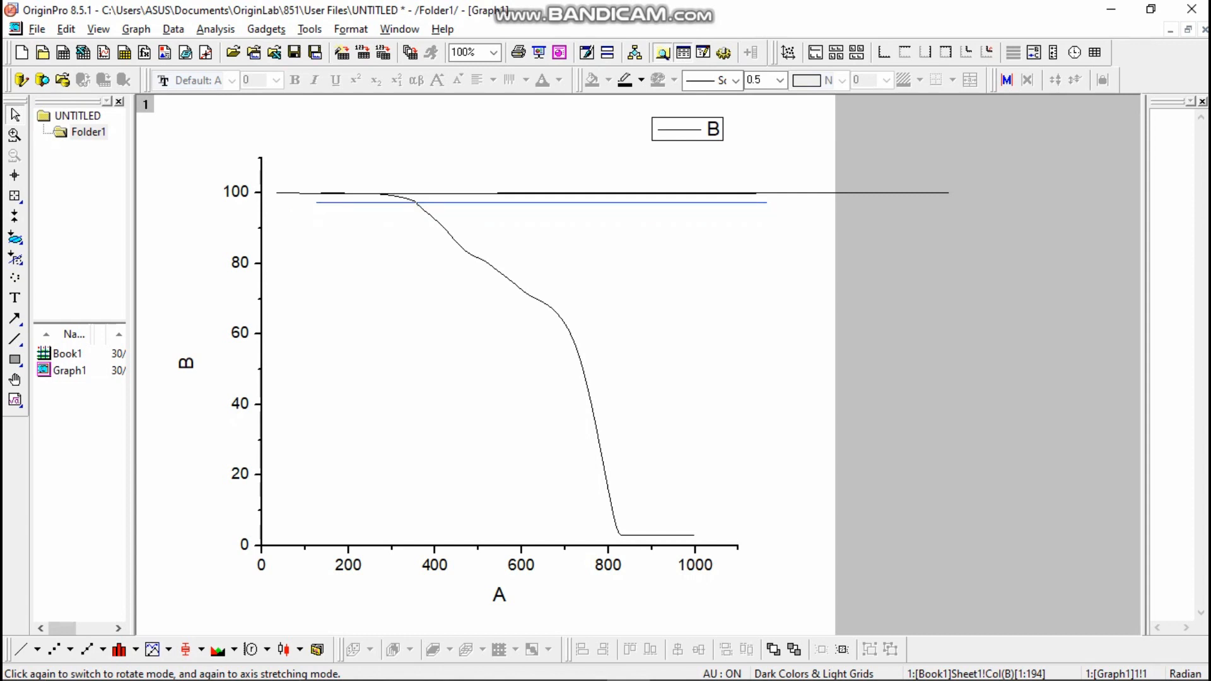
drag(457, 203, 457, 202)
key(Escape)
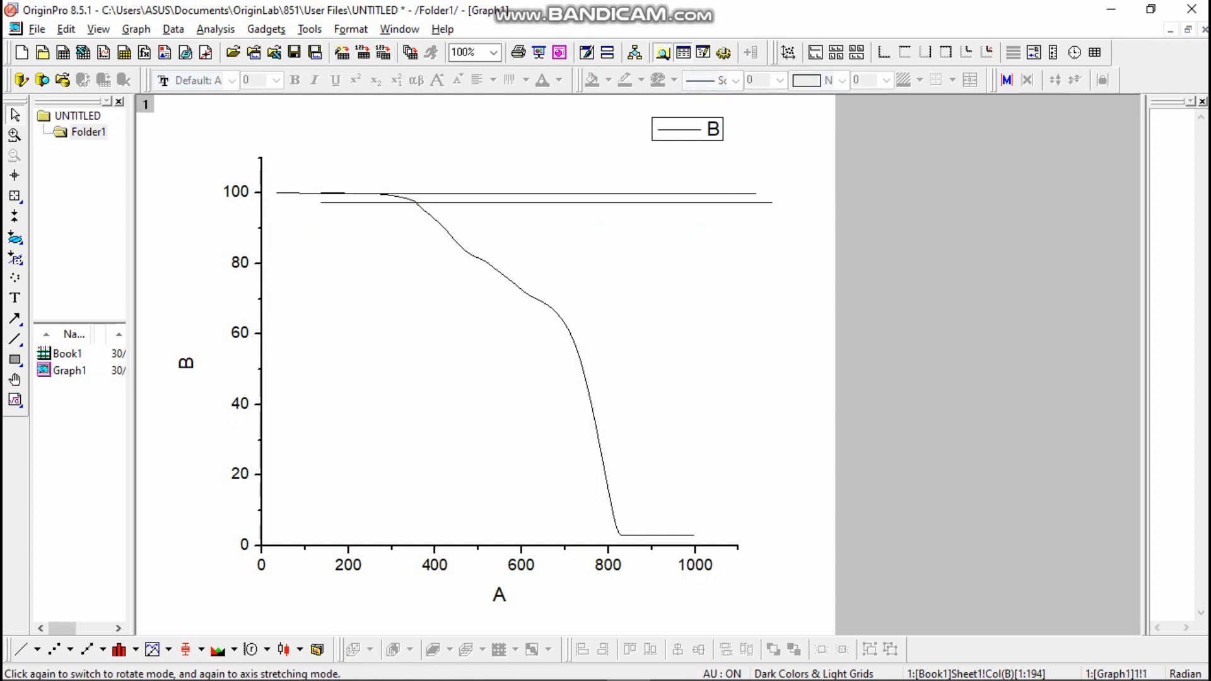
- Paste another horizontal line and place it at the curve's second bend, at about 82 on the vertical axis
key(ctrl+v)
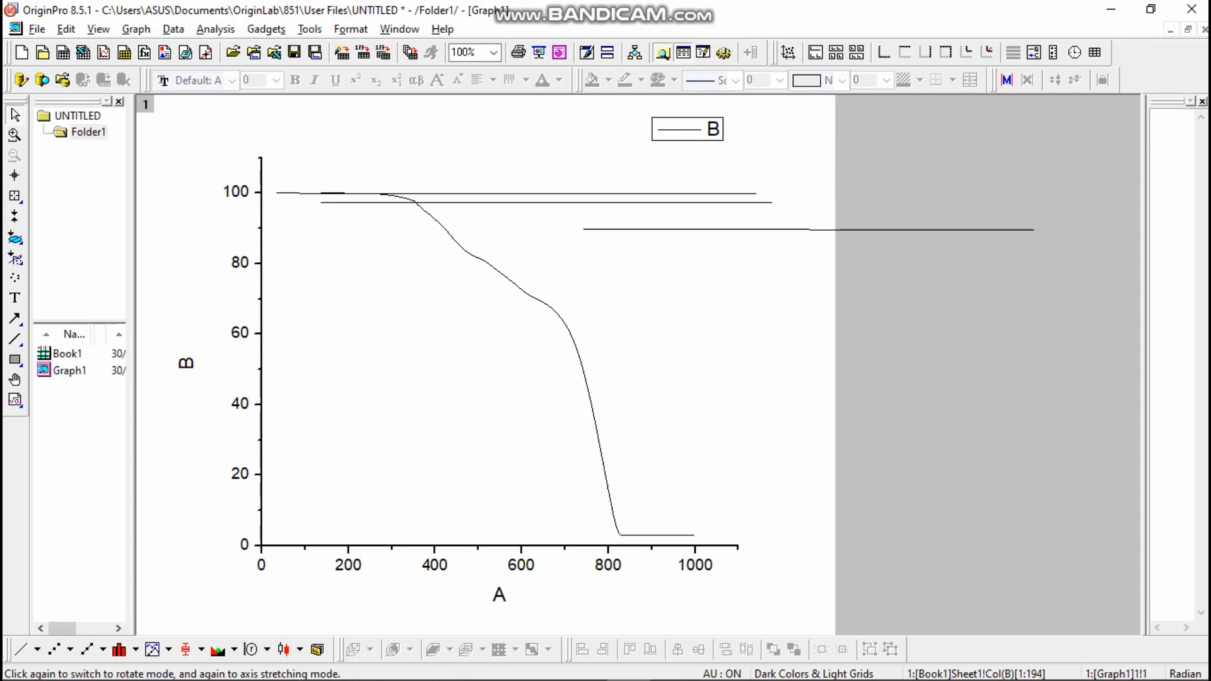
drag(808, 229, 531, 255)
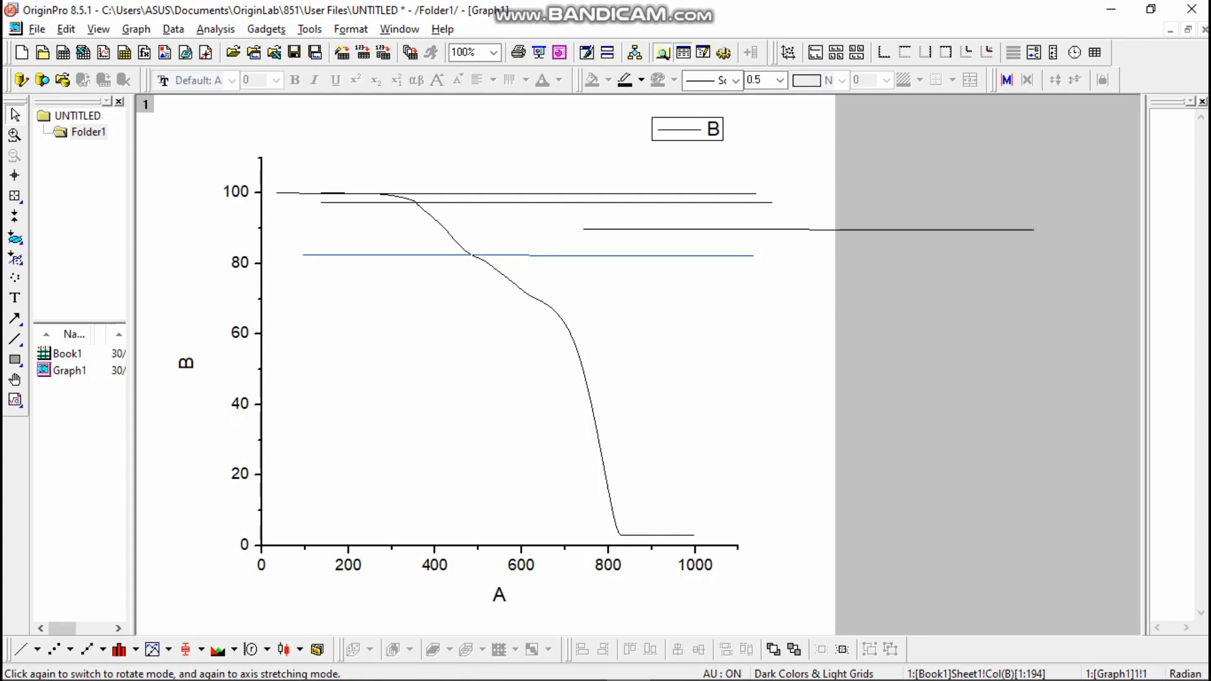
drag(531, 255, 531, 255)
- Paste a fourth horizontal line and fine-position it at the curve's third bend, at about 71 on the vertical axis
key(ctrl+v)
drag(892, 230, 620, 297)
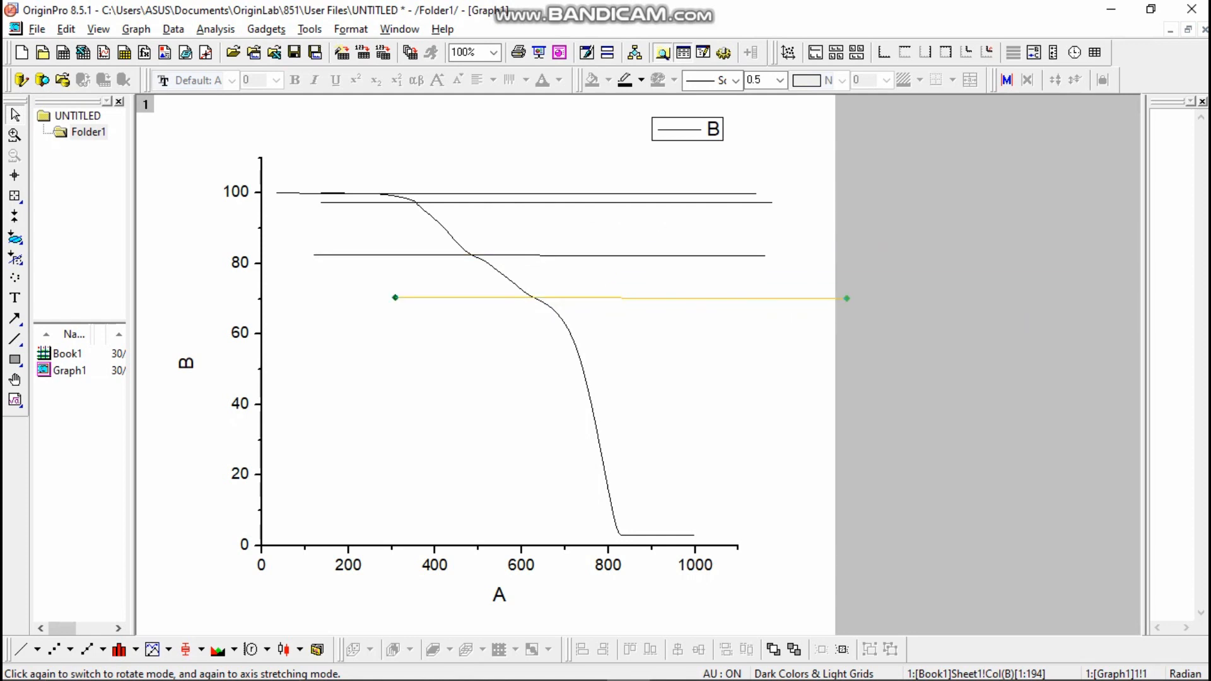
key(Escape)
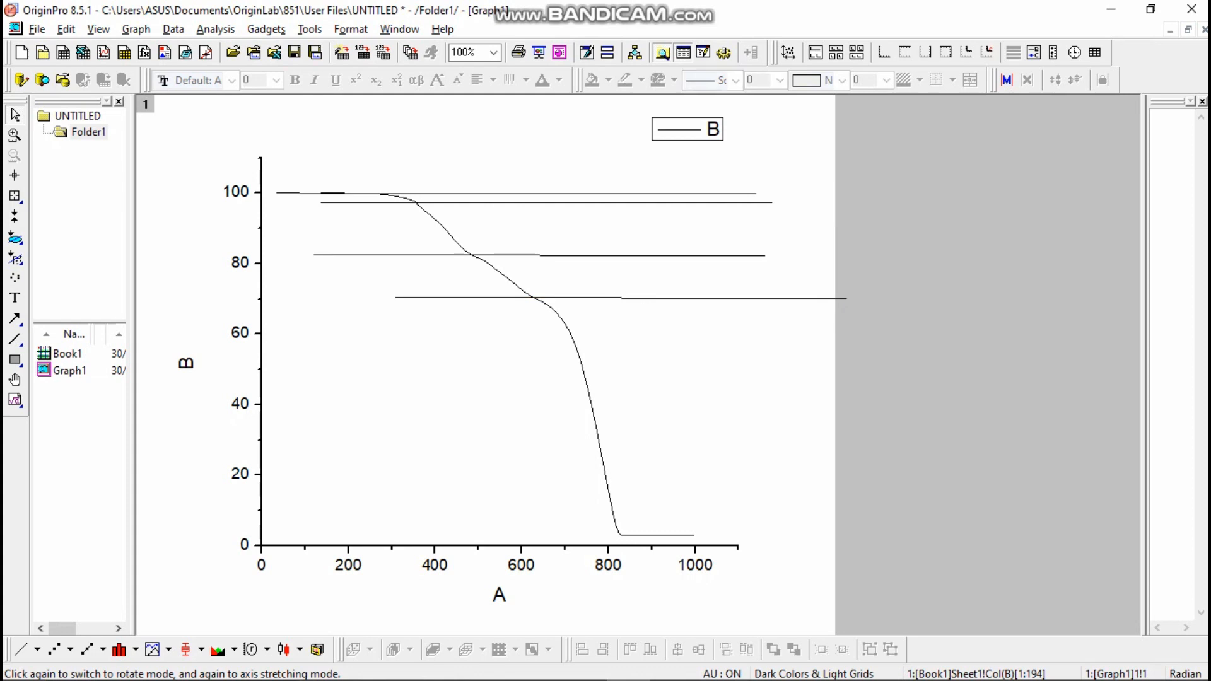
click(620, 297)
drag(620, 297, 594, 294)
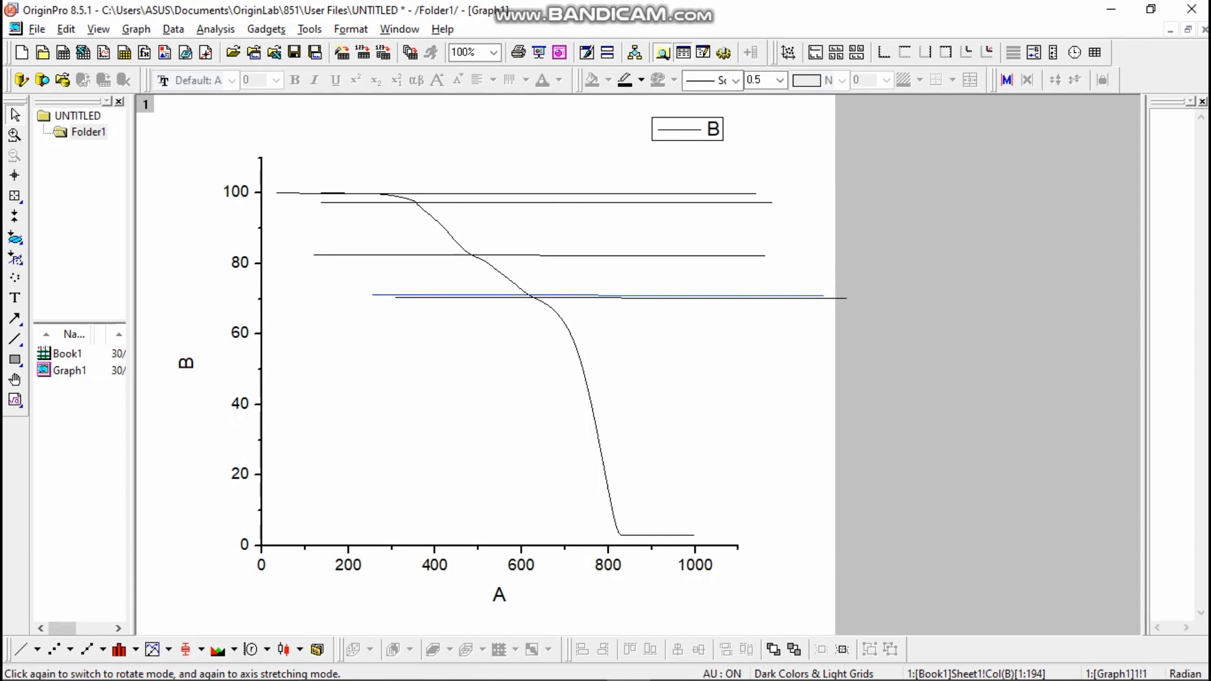
key(Down)
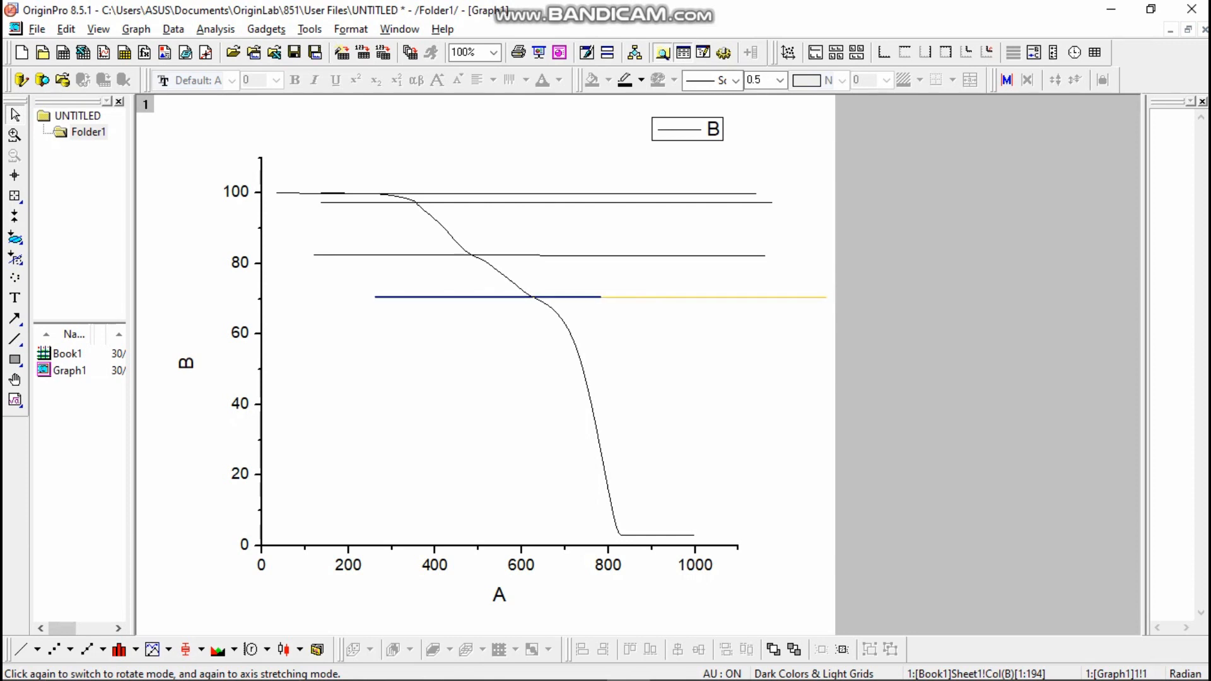
key(Down)
key(Up)
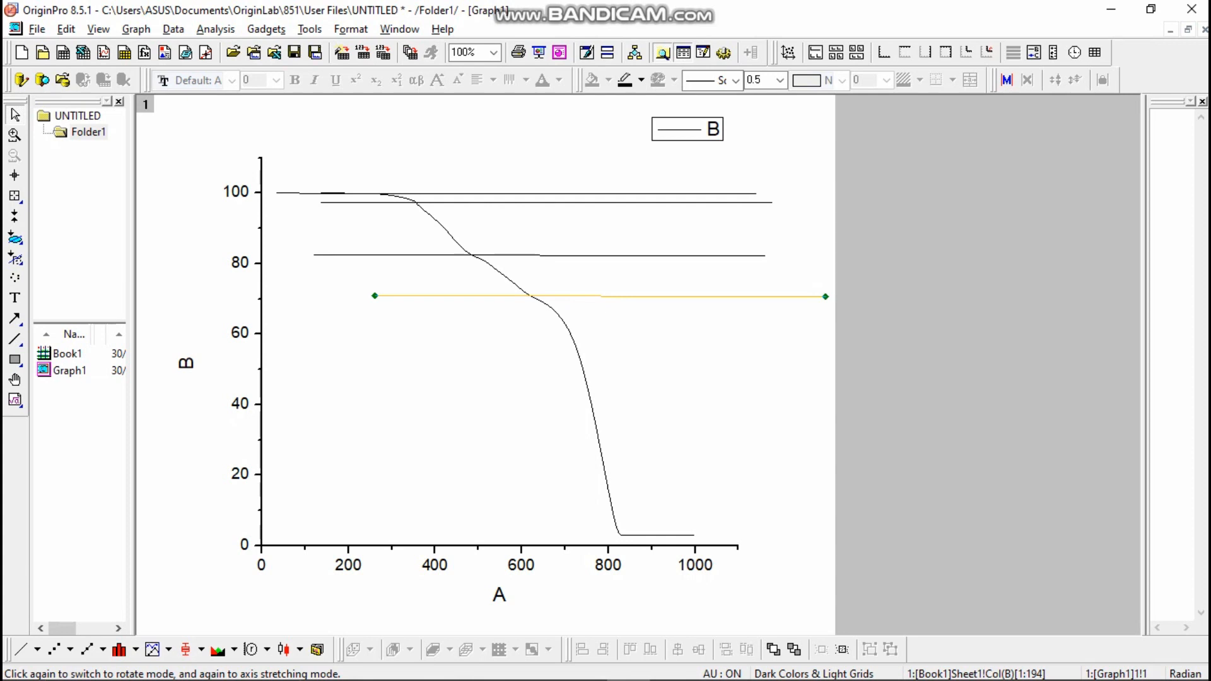
- Paste a fifth horizontal line and align it with the curve's final plateau, at about 3 on the vertical axis
key(ctrl+v)
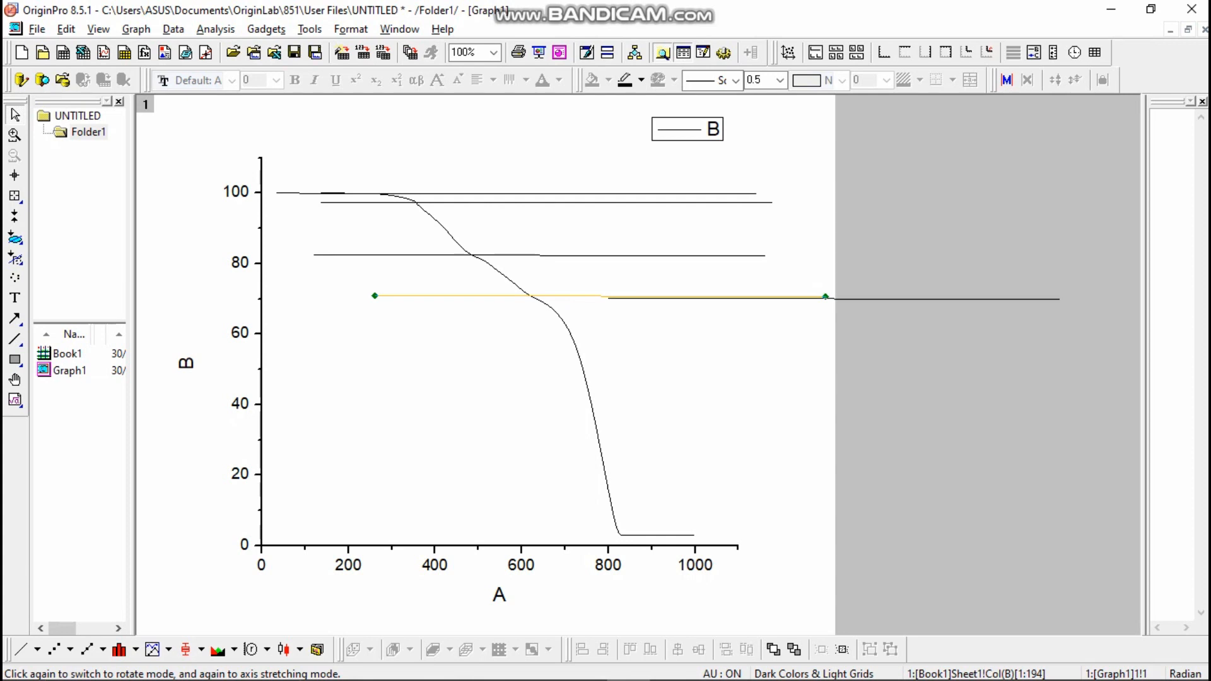
drag(896, 299, 635, 536)
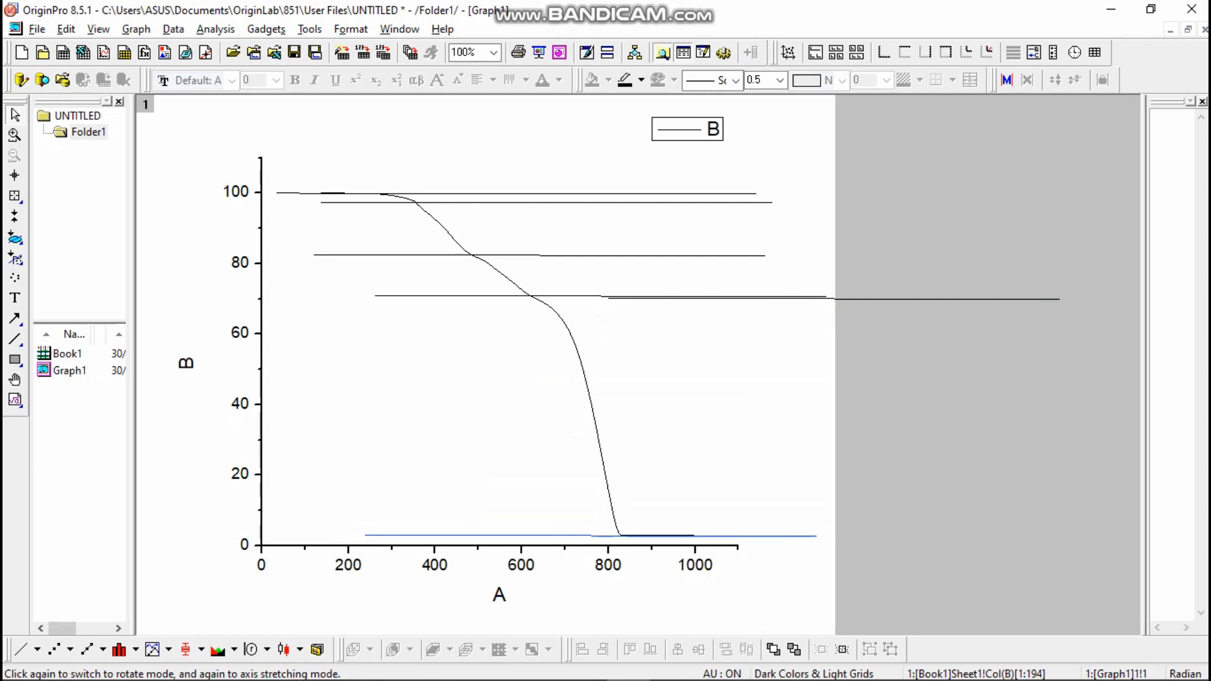
drag(656, 536, 662, 533)
key(Down)
key(Down)
key(Down)
key(Down)
key(Down)
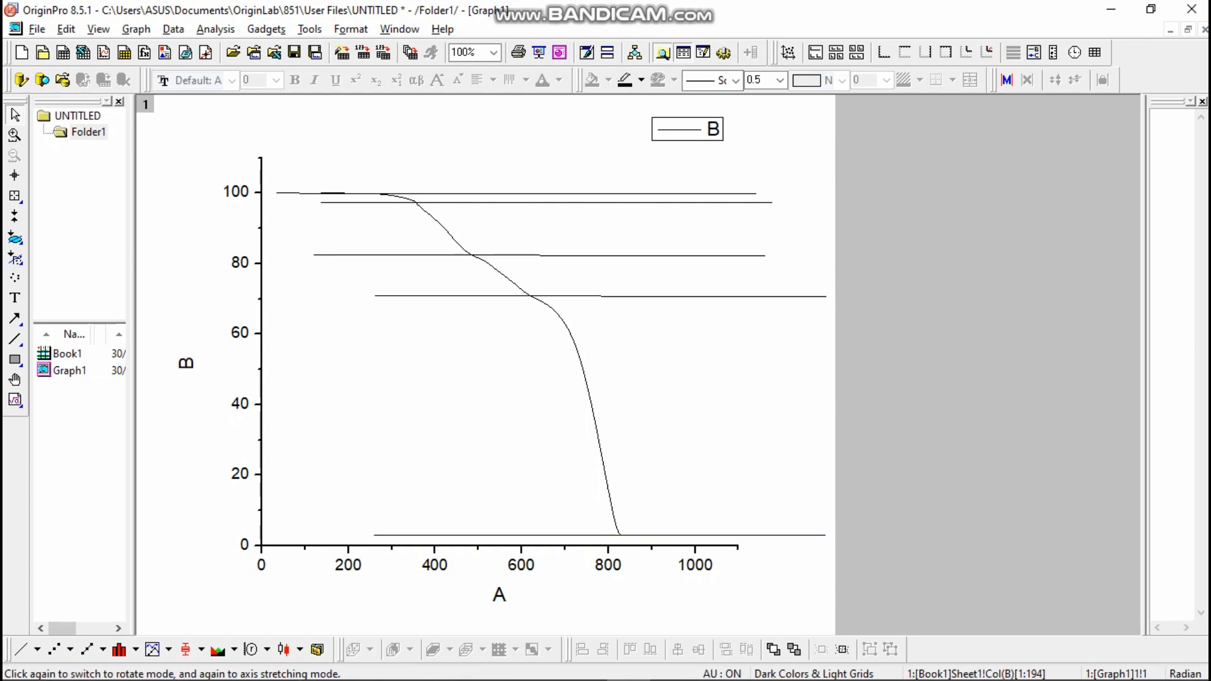
key(Escape)
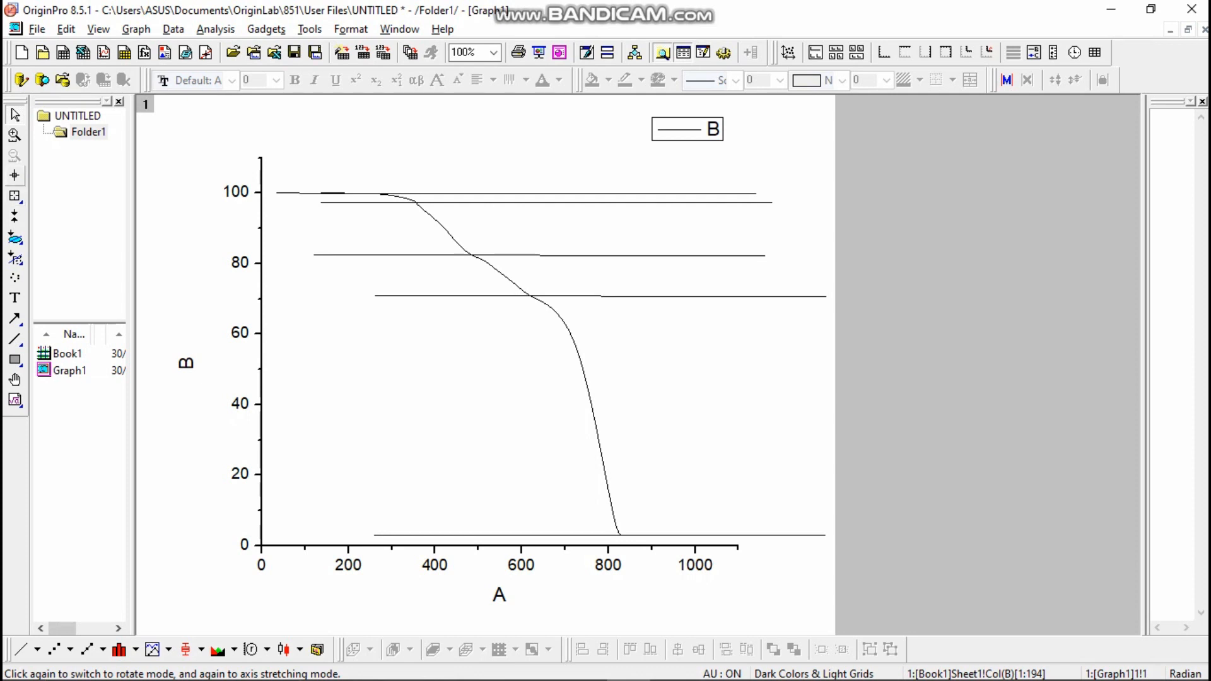
- Read the Y values of the two uppermost horizontal lines with the Screen Reader, keeping the coordinate display fully in view
click(14, 175)
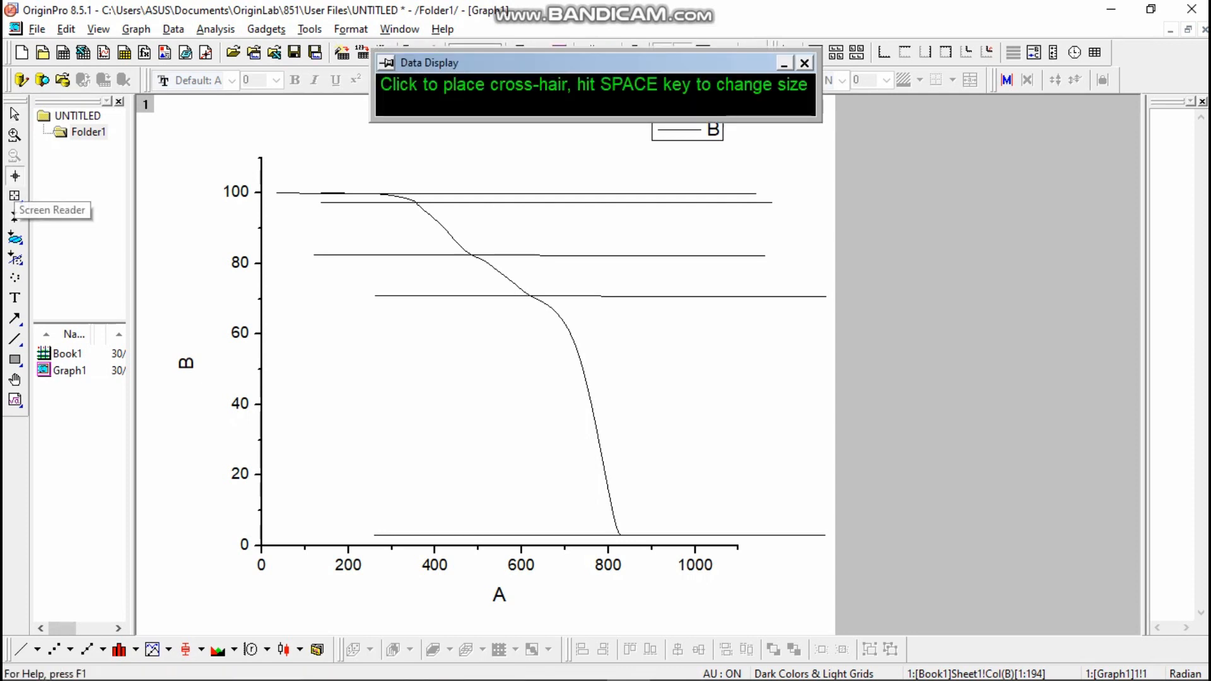
drag(555, 63, 1021, 82)
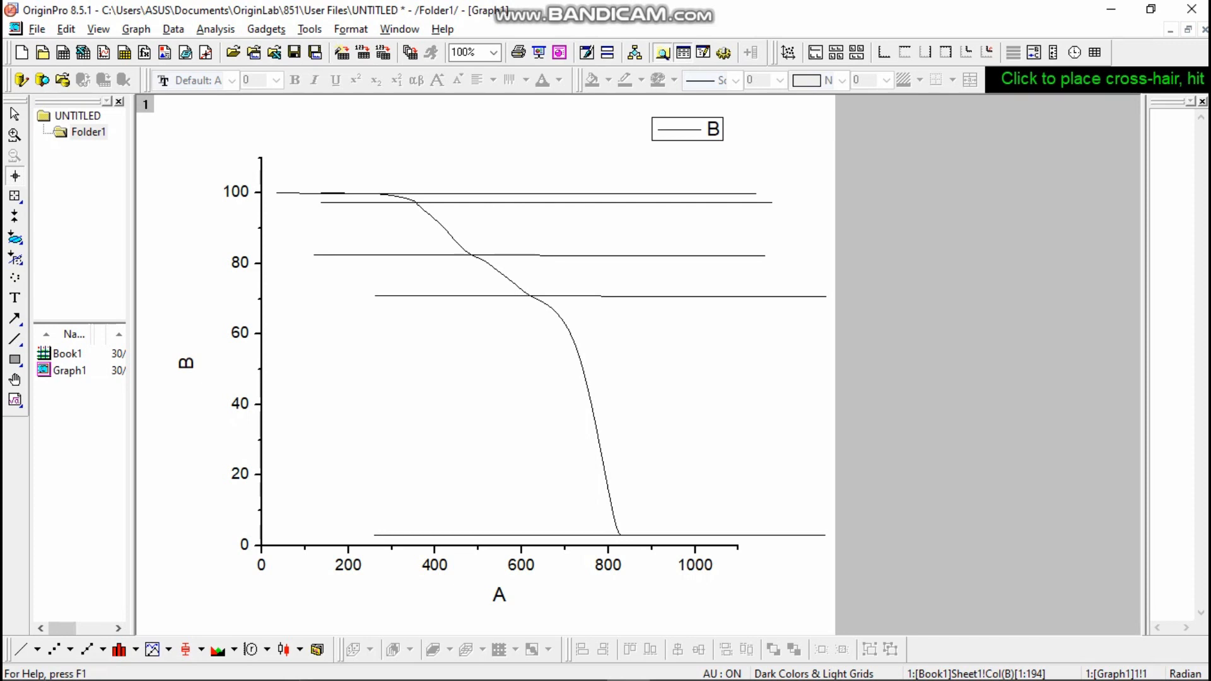
click(566, 194)
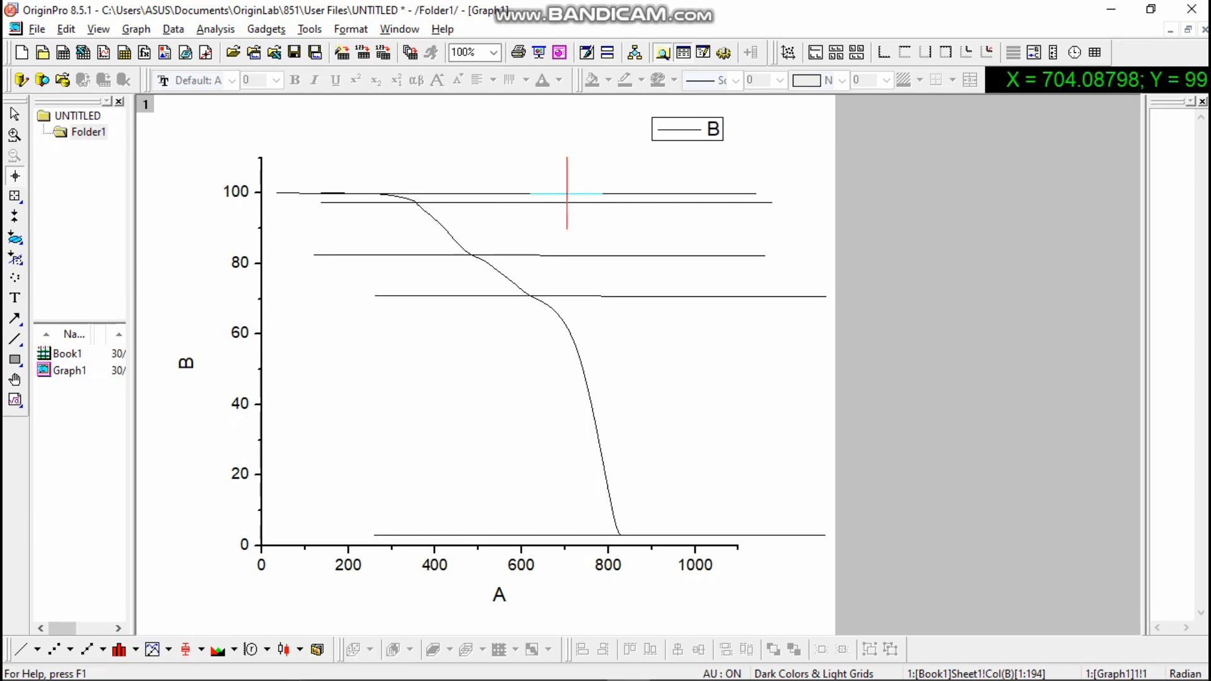
drag(1094, 79, 781, 81)
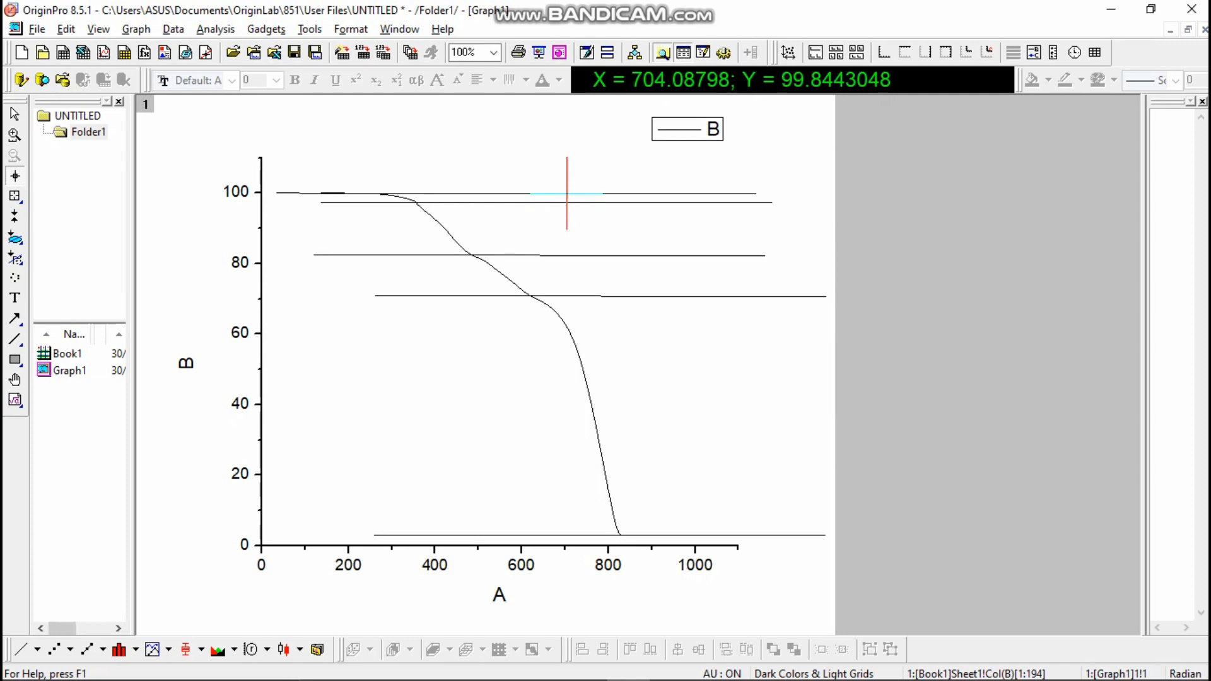
drag(567, 193, 595, 202)
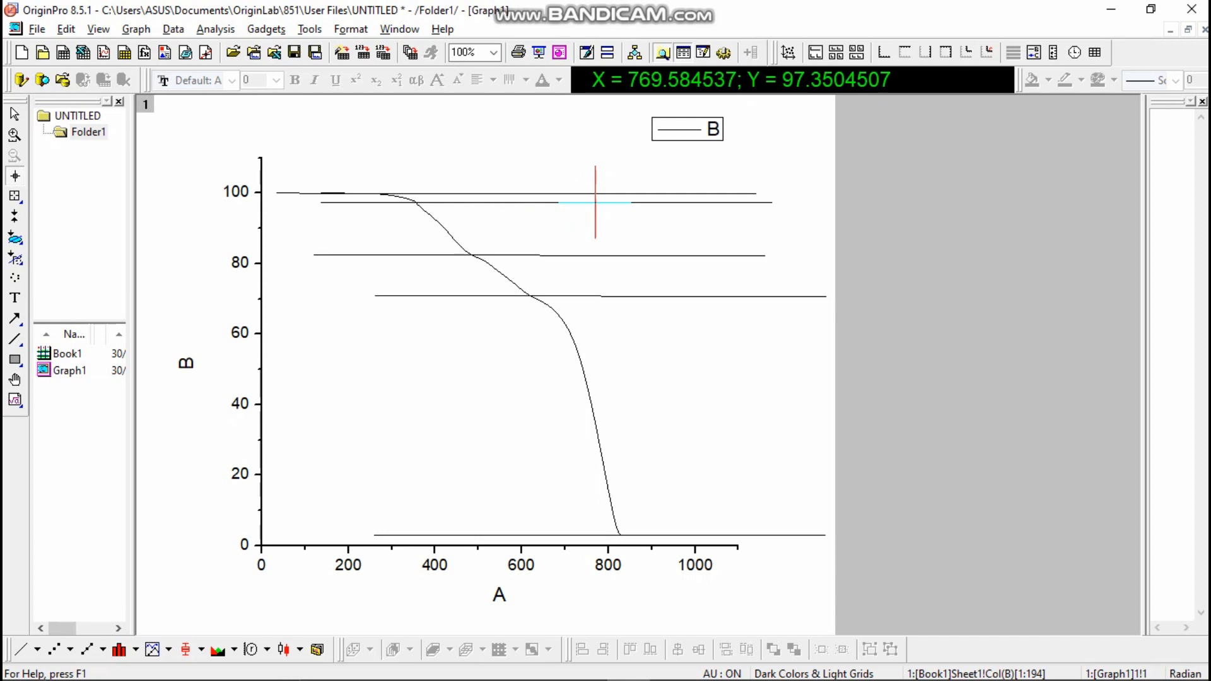
- Add the text label "2,49%" and place it beside the far ends of the two uppermost horizontal lines
click(15, 297)
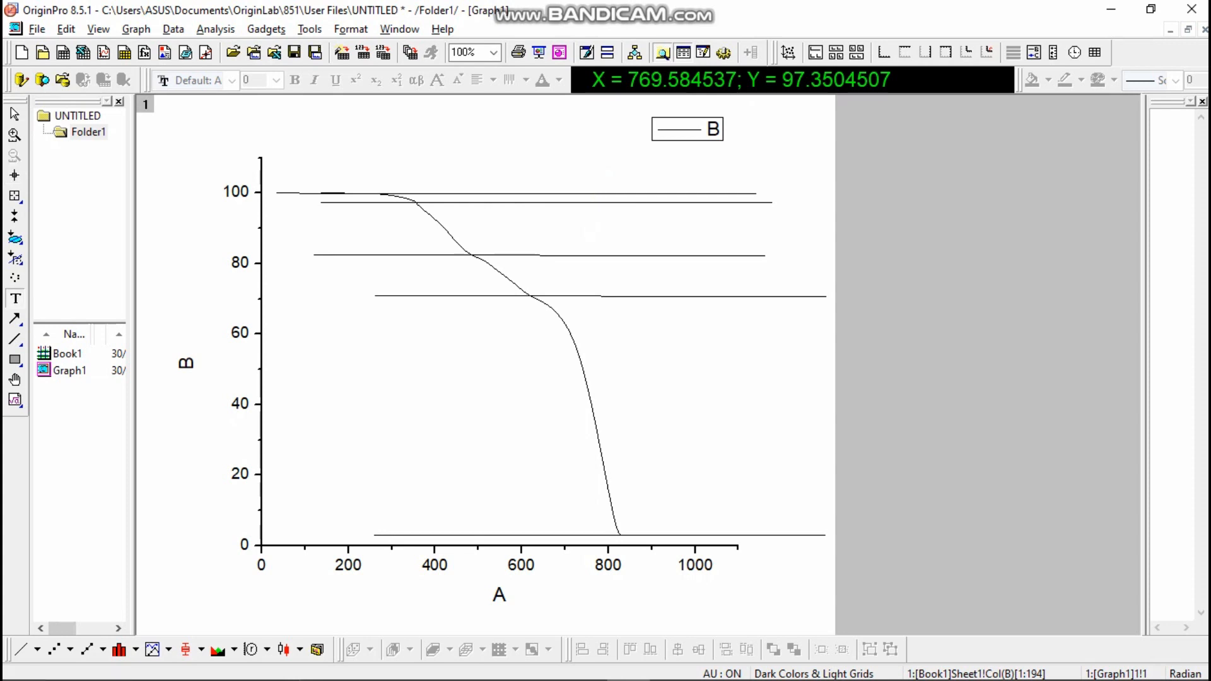
click(590, 202)
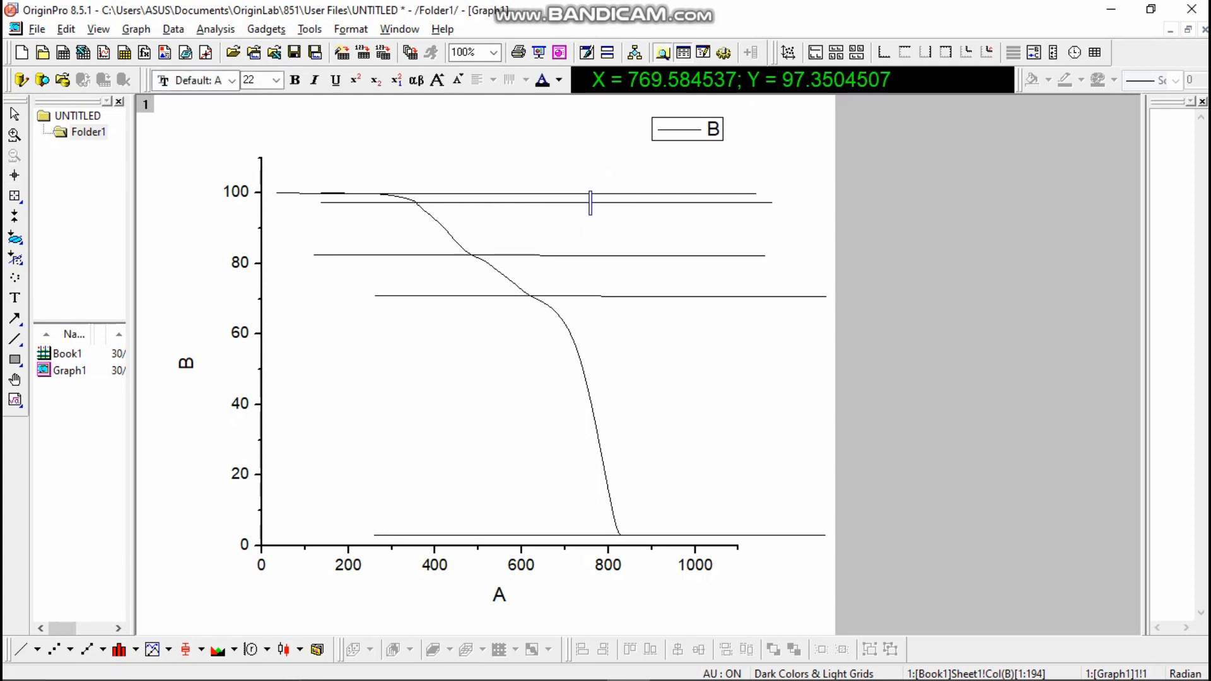
text(2,49%)
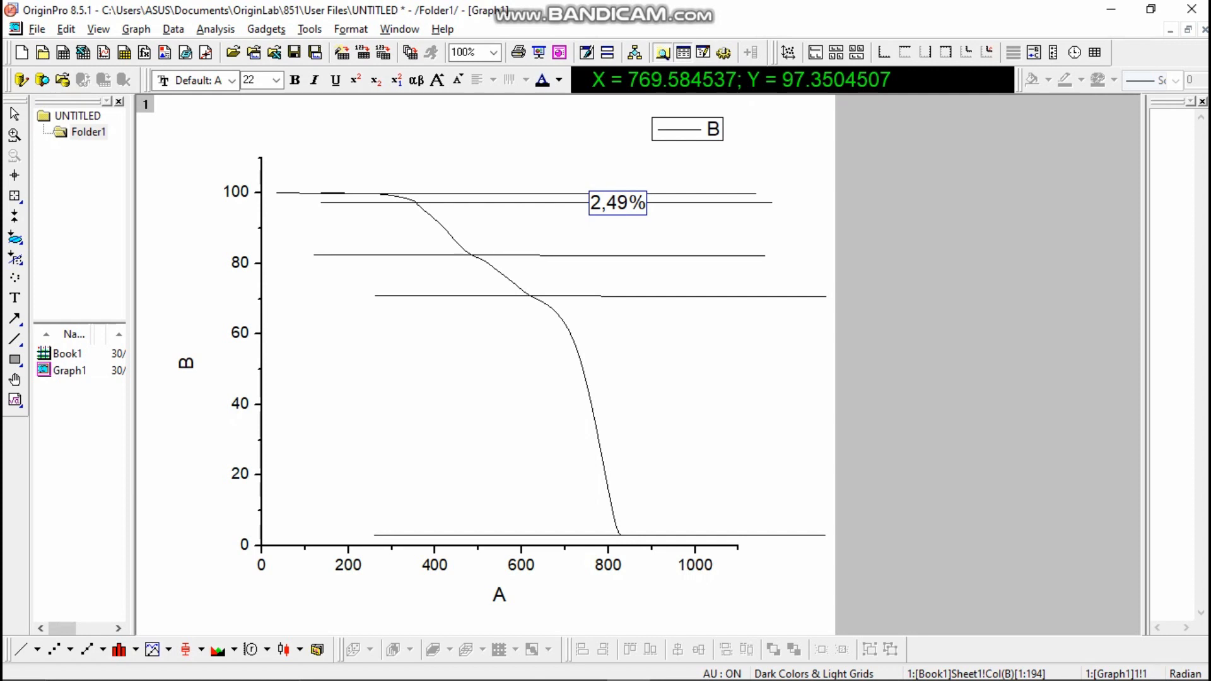
key(Left)
key(shift+Right)
click(601, 202)
key(Escape)
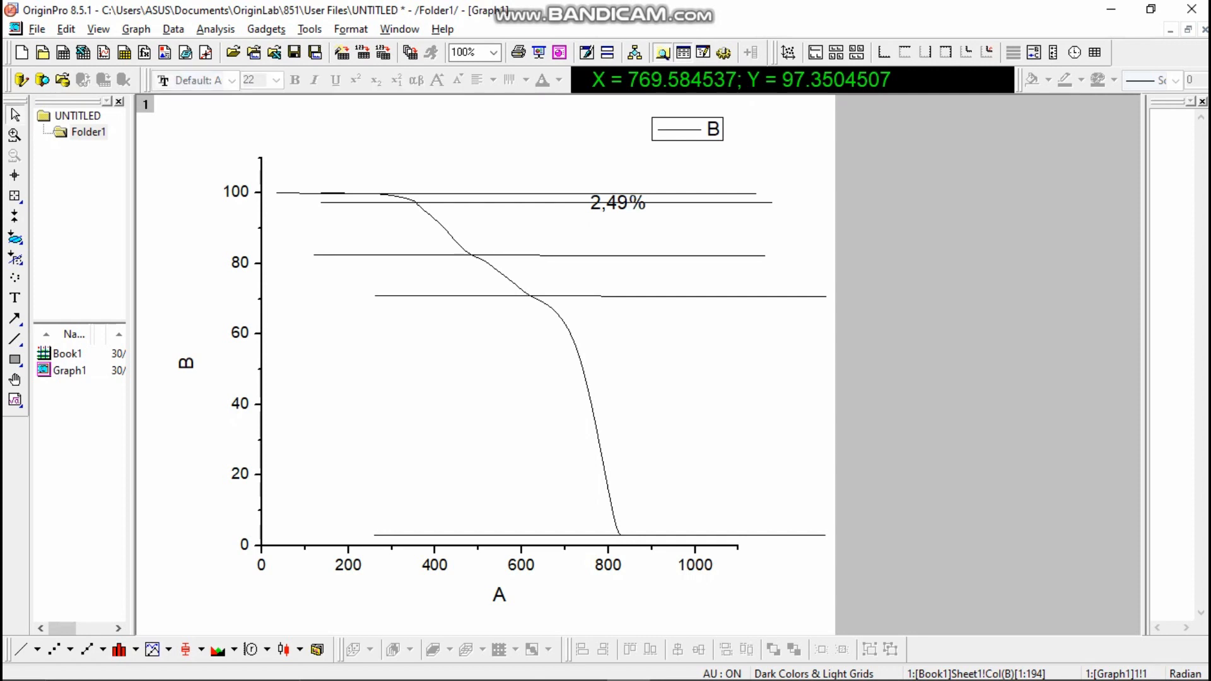
drag(618, 203, 798, 196)
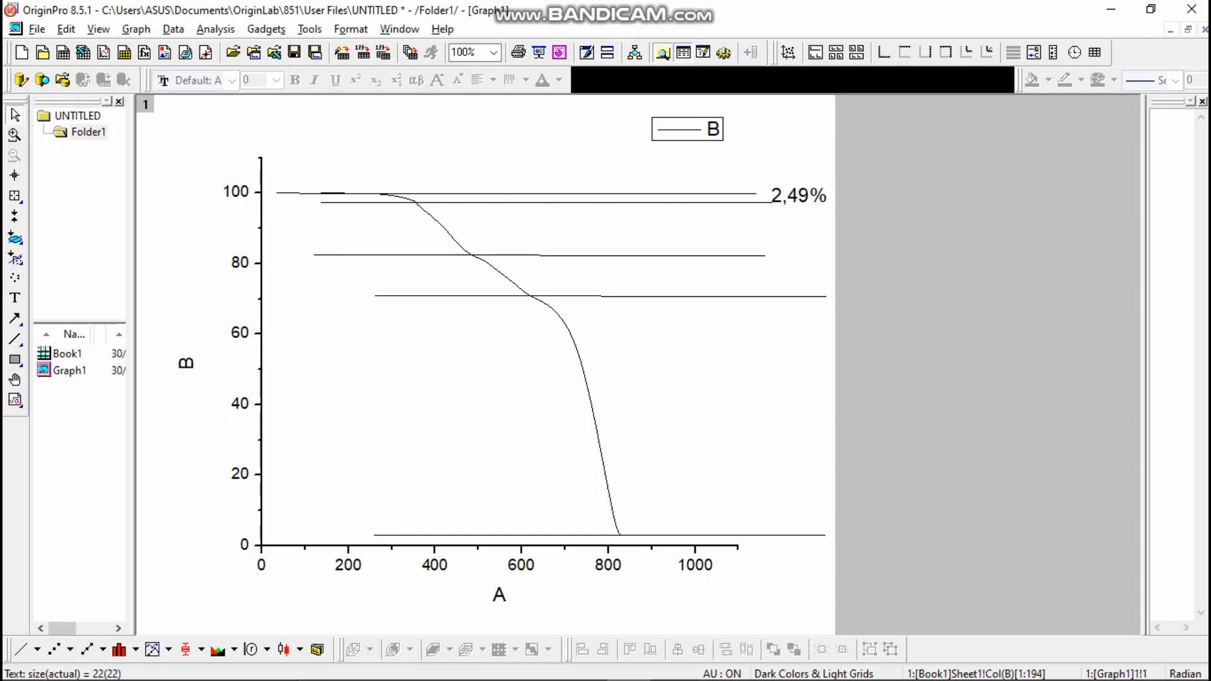
- Read the third horizontal line's Y value with the Screen Reader and add the text label "15,12%" between the second and third lines
click(15, 176)
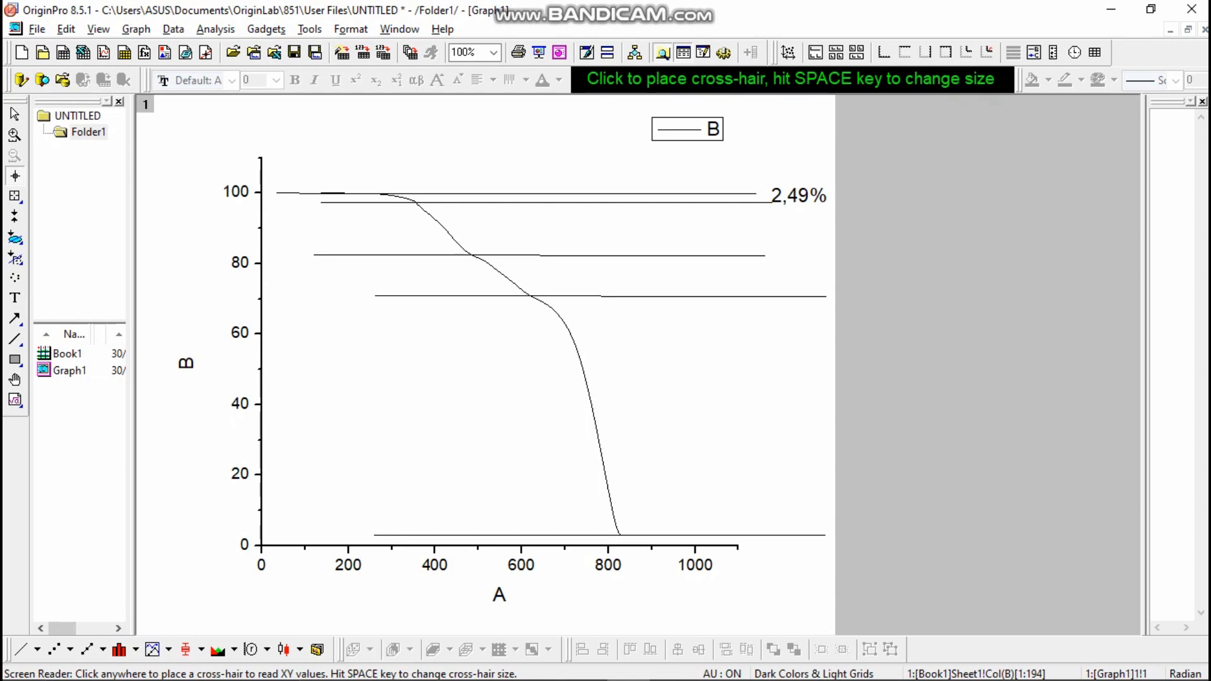
click(669, 256)
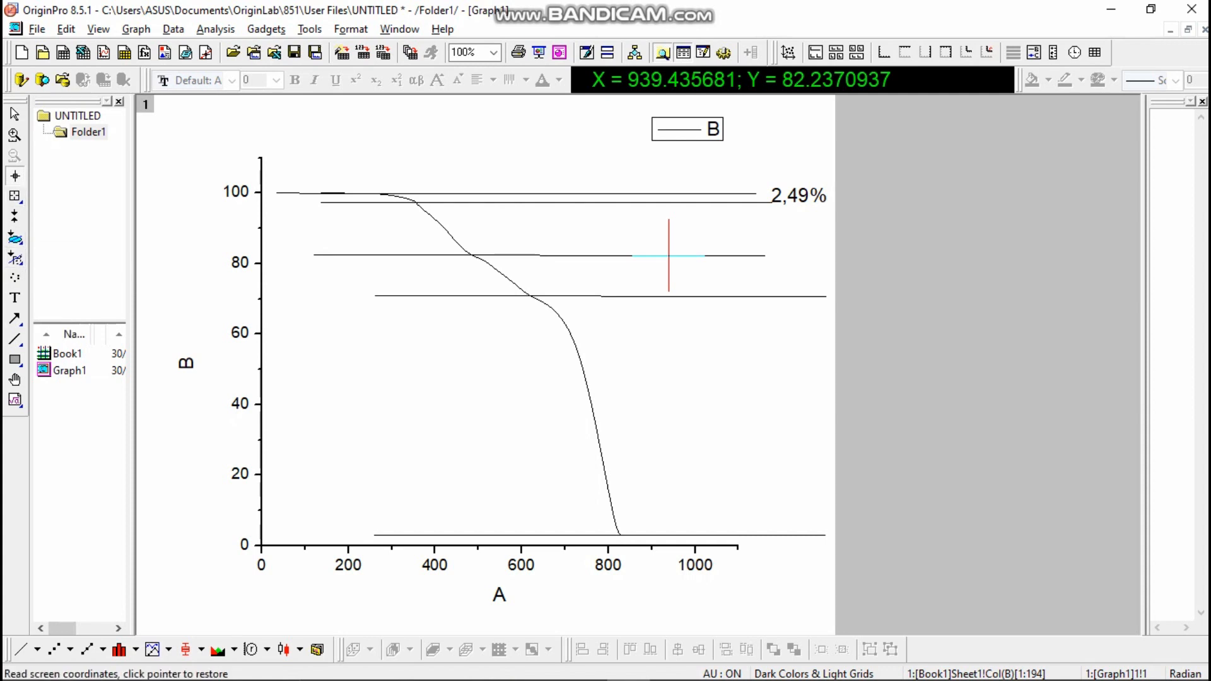
click(15, 298)
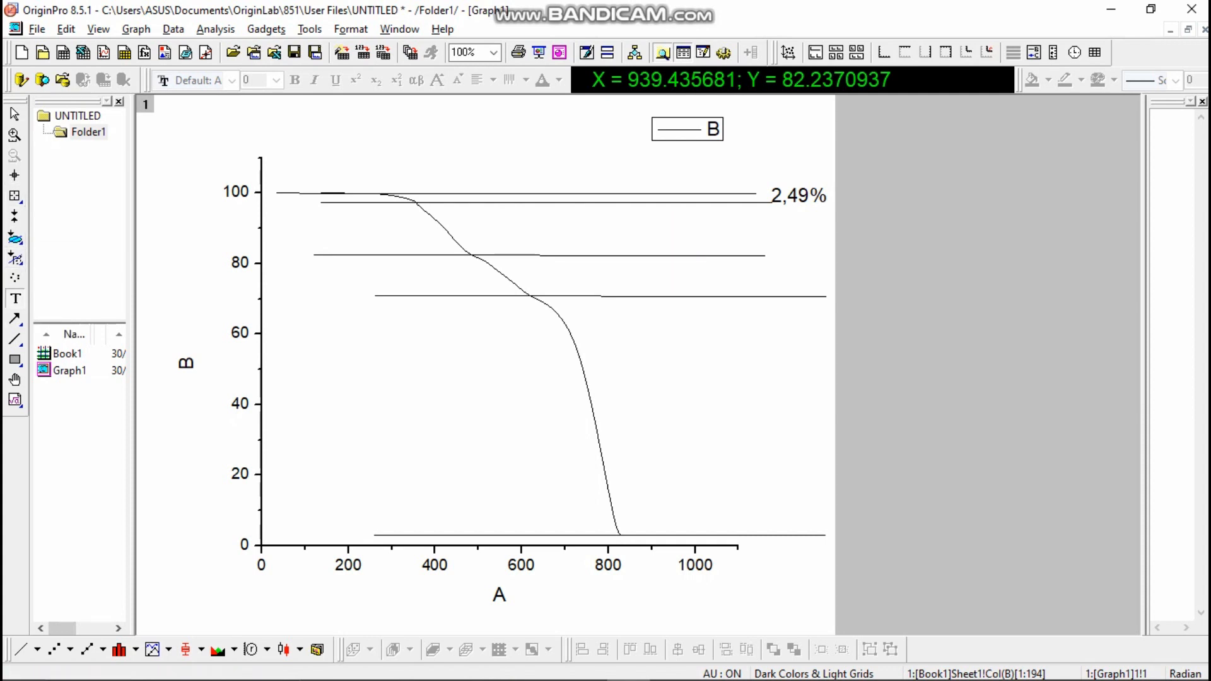
click(597, 235)
text(15,1)
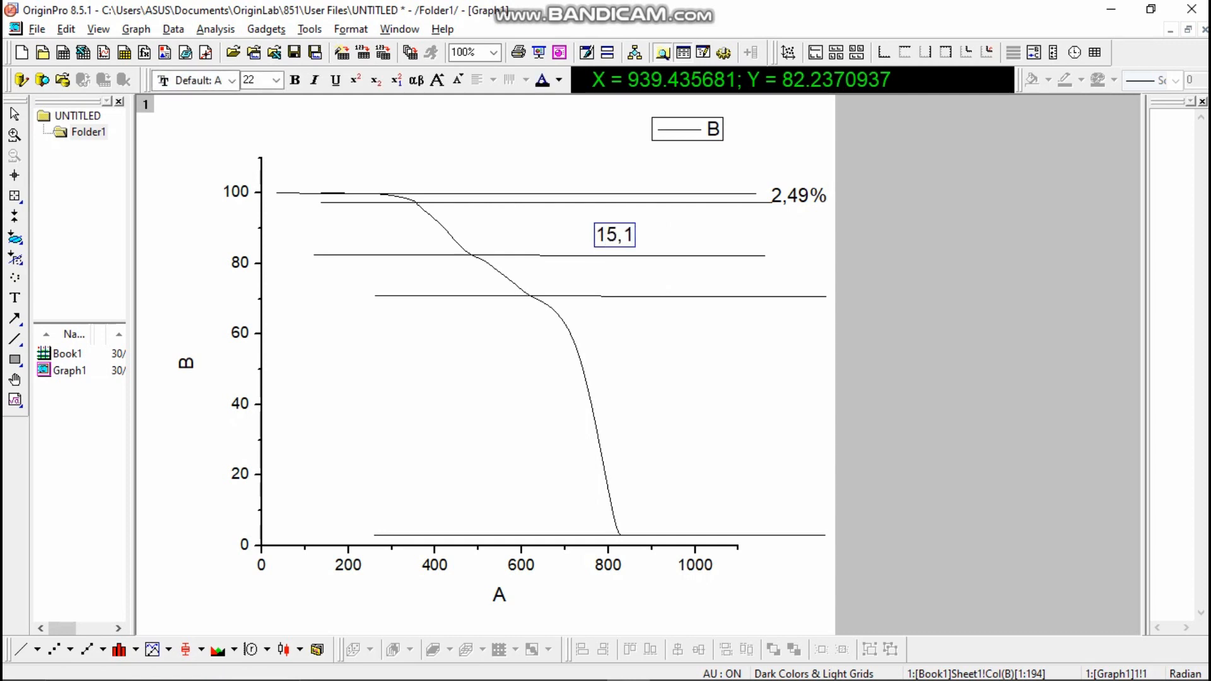
text(2%)
key(alt+Tab)
key(alt+Tab)
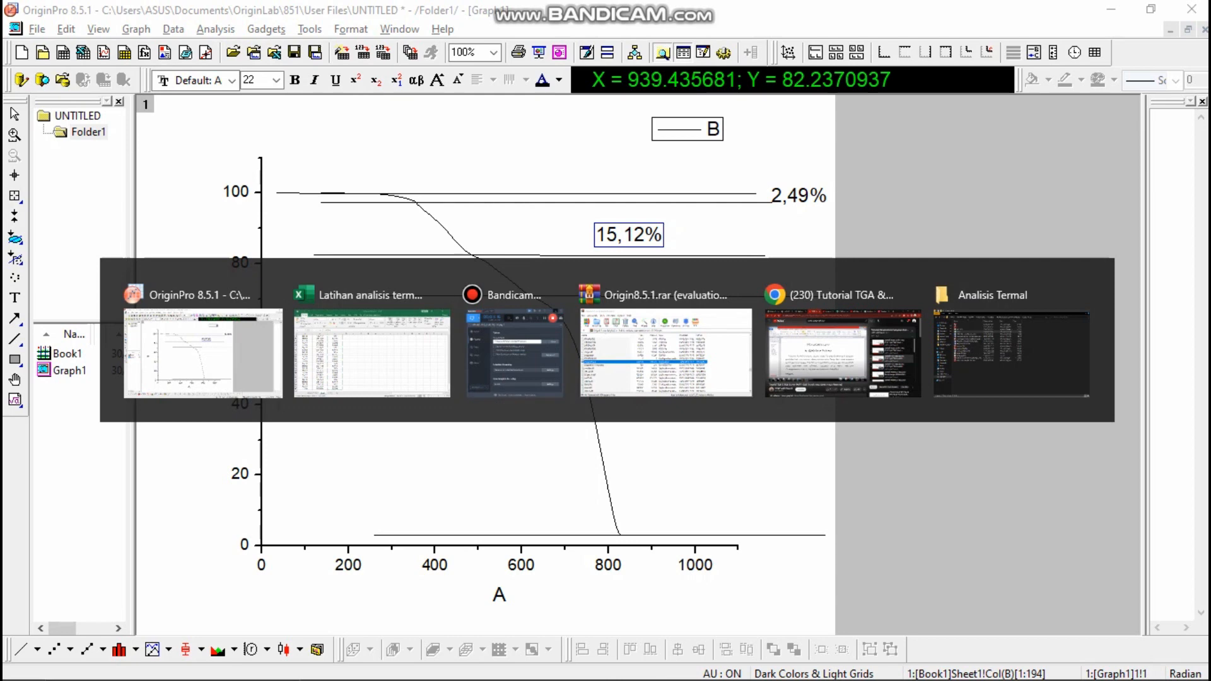
click(694, 190)
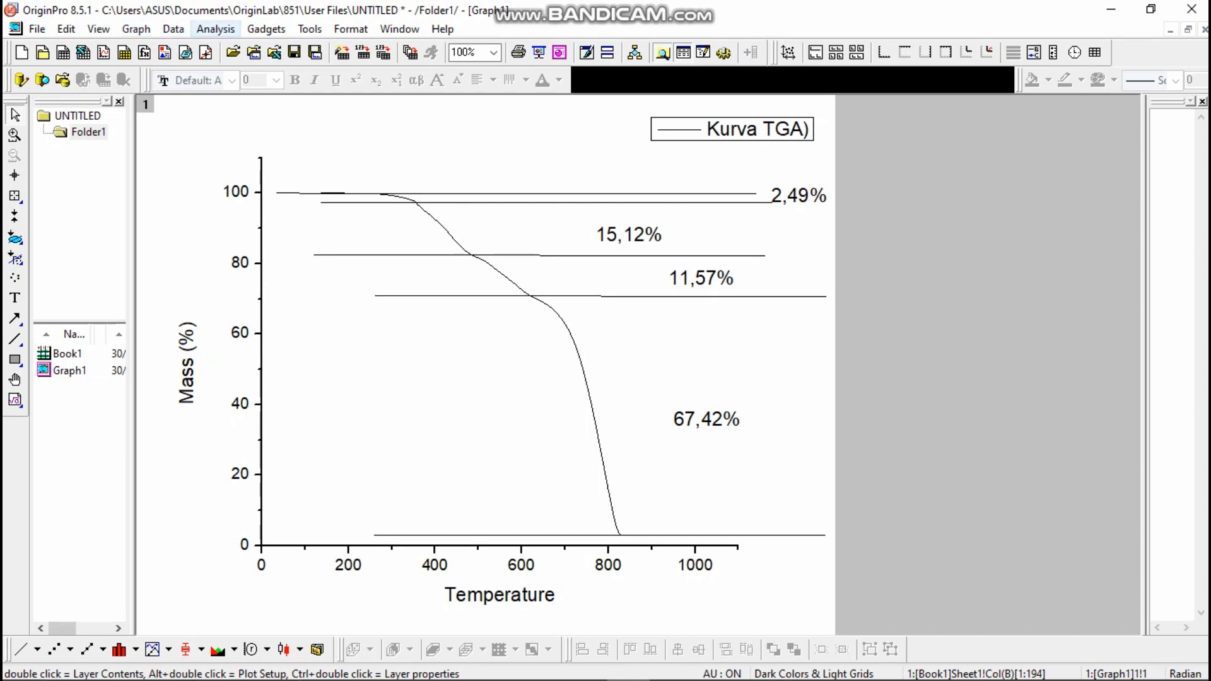
- Differentiate the TGA curve with derivative order 1, outputting to a new worksheet column without plotting it, and clear the column selection
click(215, 29)
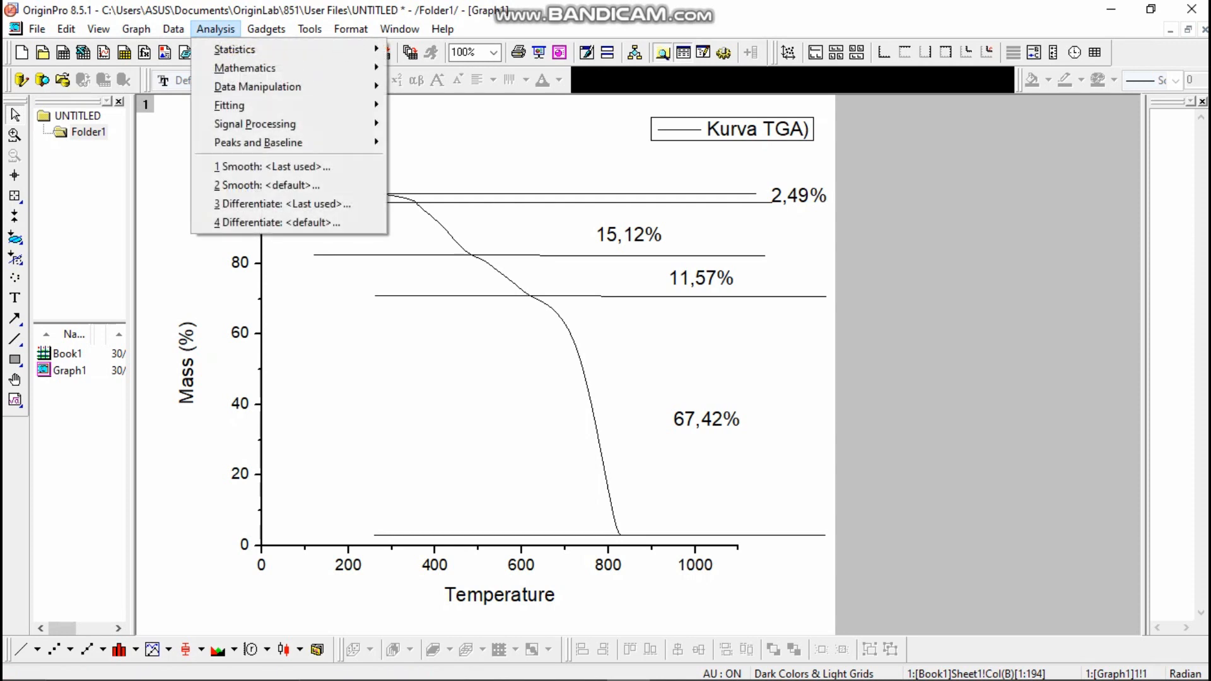
mouse_move(246, 67)
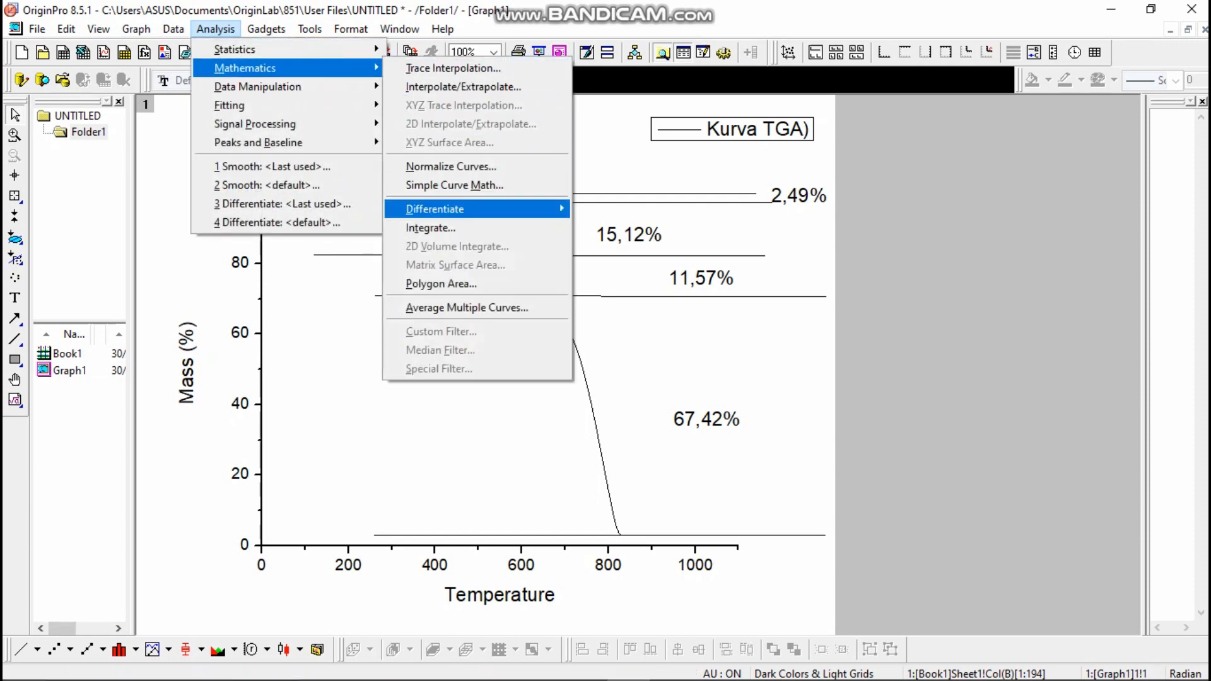
mouse_move(435, 208)
click(624, 233)
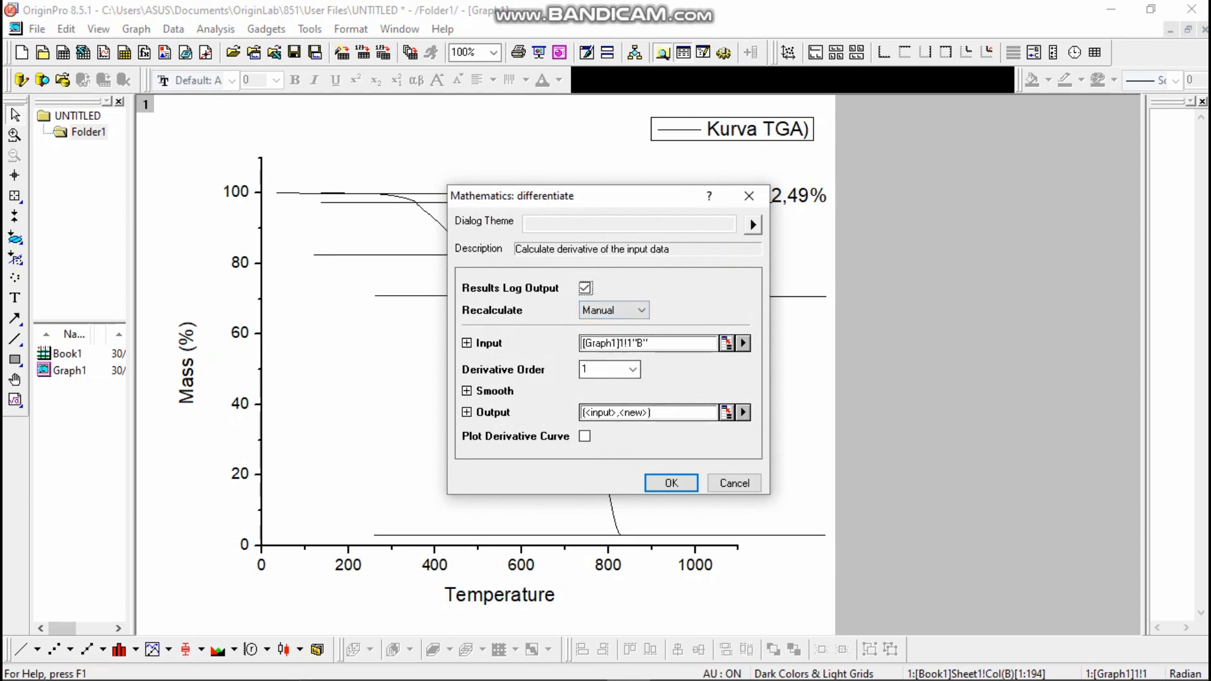
key(Return)
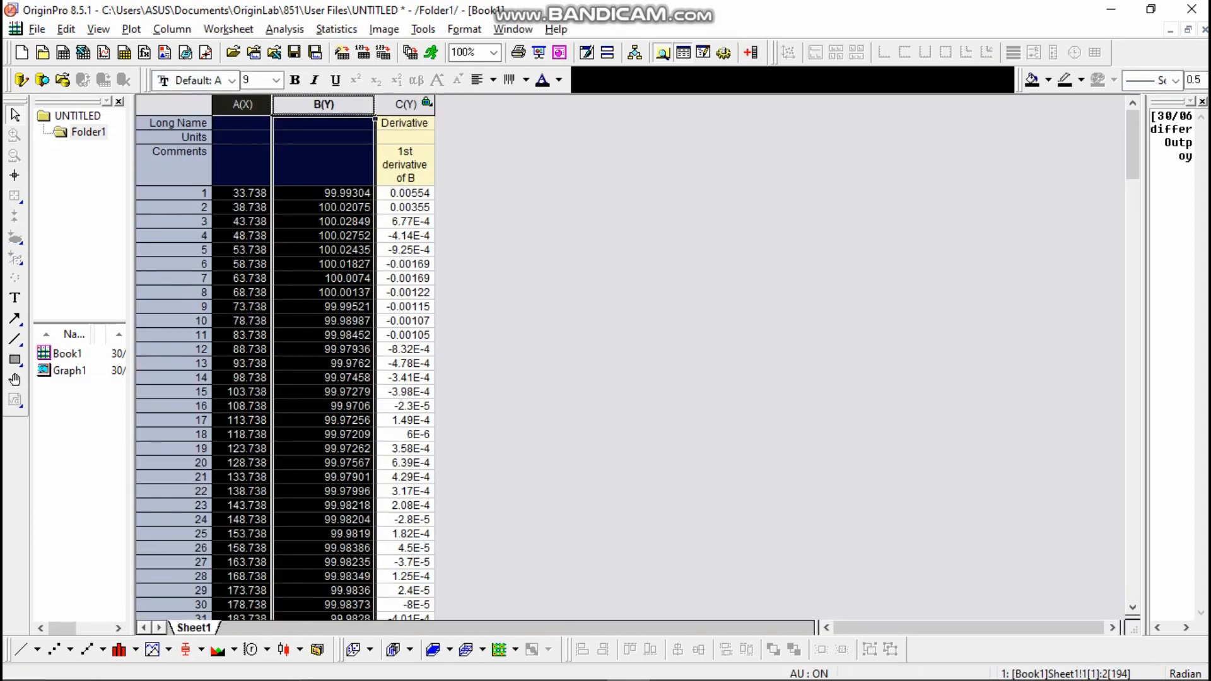
key(Escape)
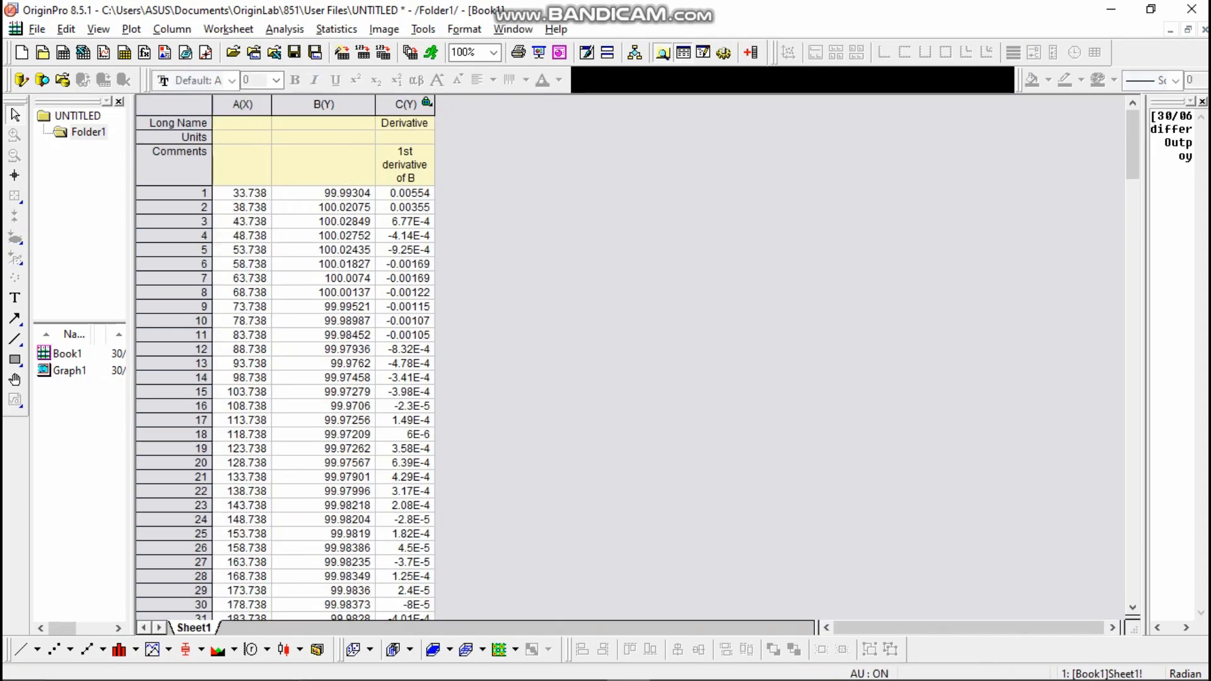